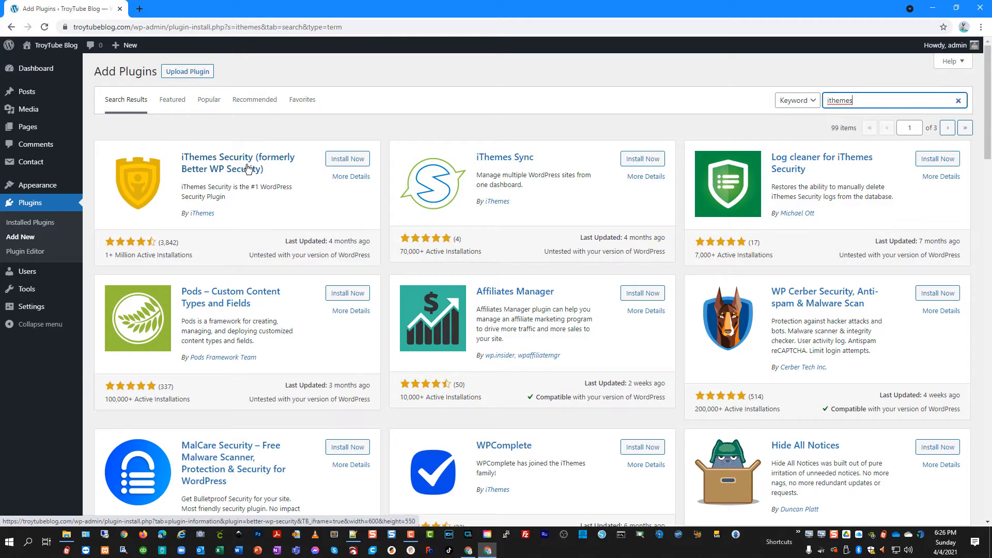
# - Install and activate the iThemes Security plugin, and open its settings
pyautogui.click(347, 160)
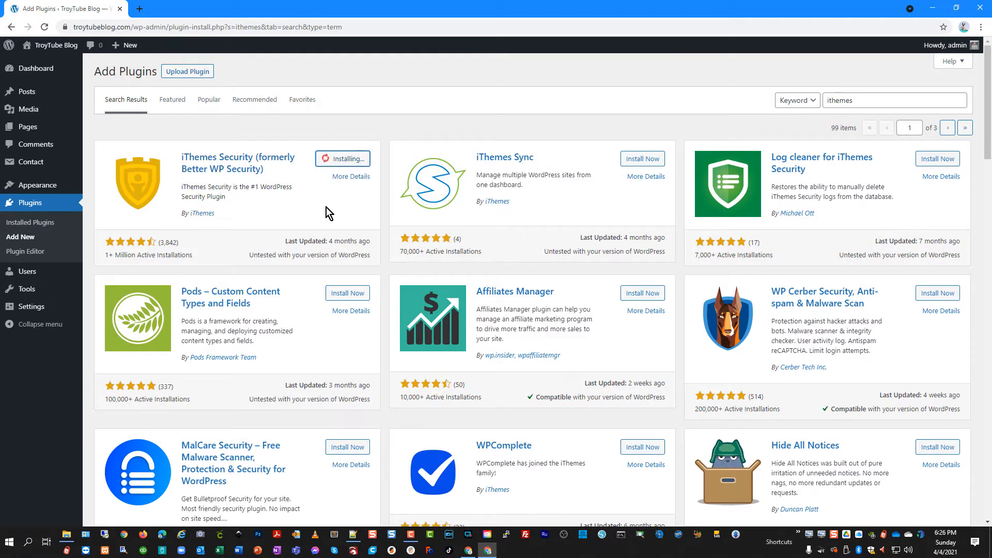
pyautogui.click(349, 159)
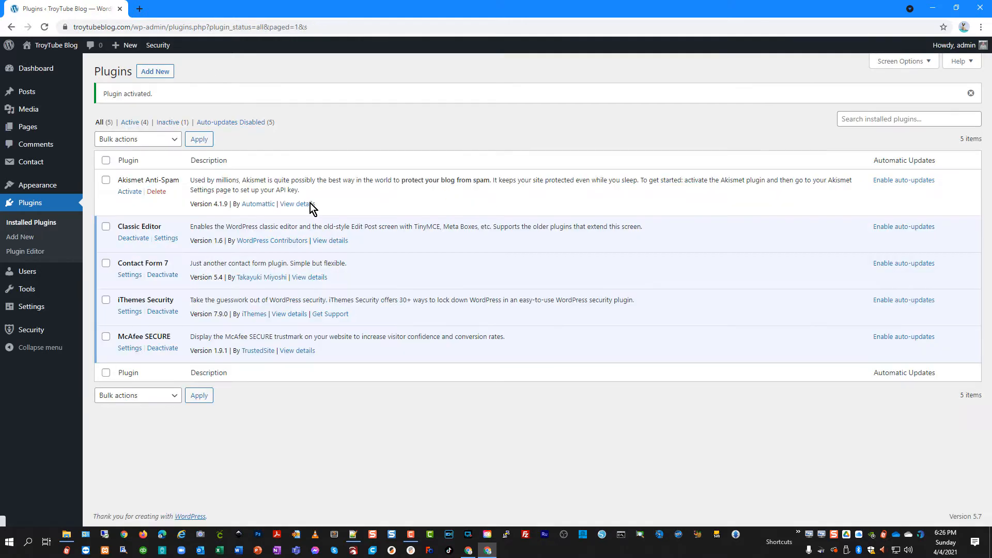
pyautogui.click(129, 312)
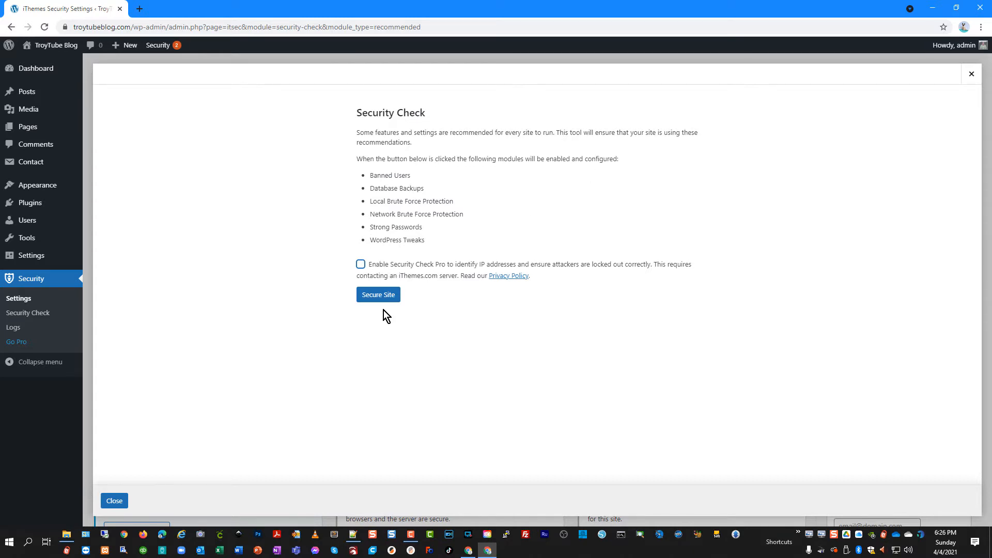
# - Dismiss the Security Check without running it and look through the recommended iThemes Security modules, including the Pro ones
pyautogui.click(116, 502)
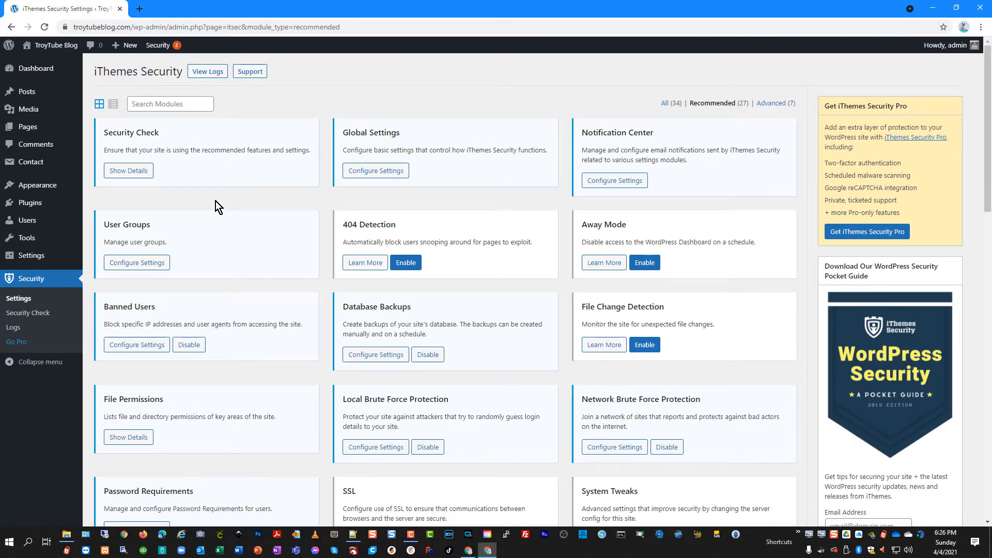
pyautogui.scroll(-5, 215, 201)
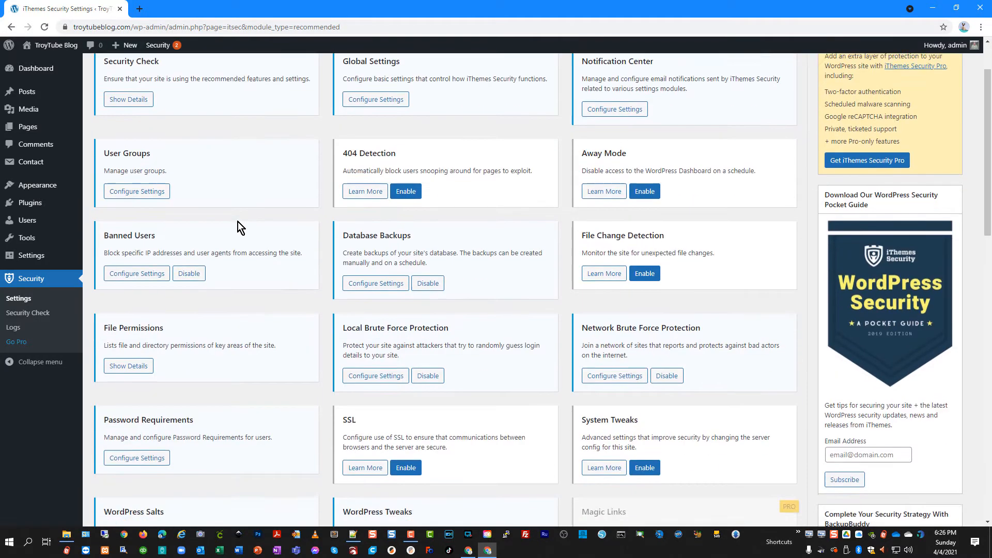
pyautogui.scroll(-3, 240, 232)
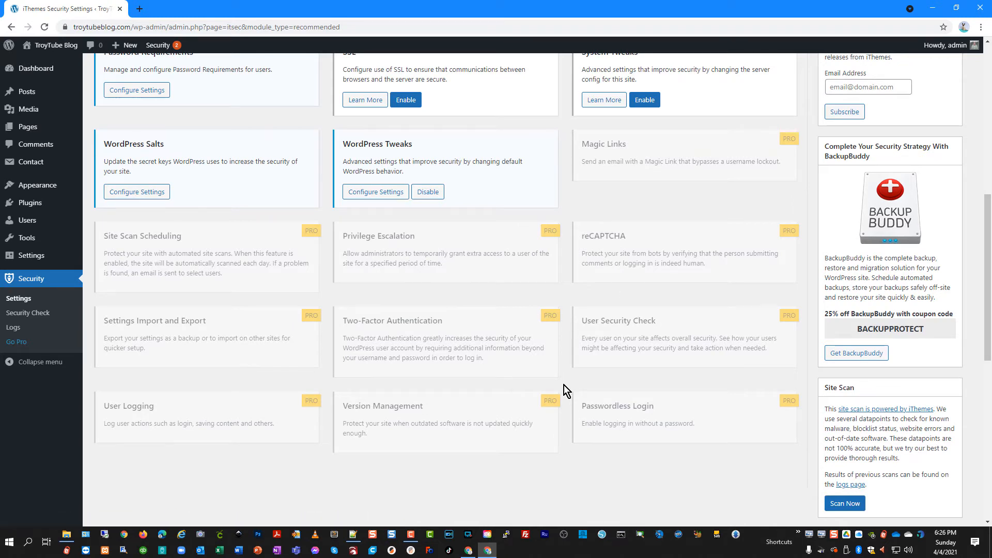
pyautogui.scroll(1, 563, 385)
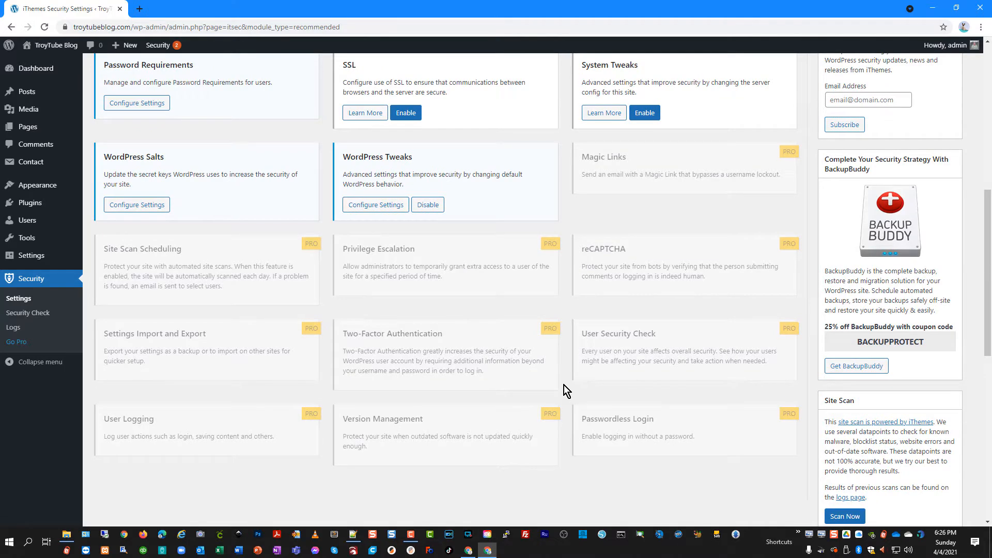
pyautogui.scroll(1, 563, 385)
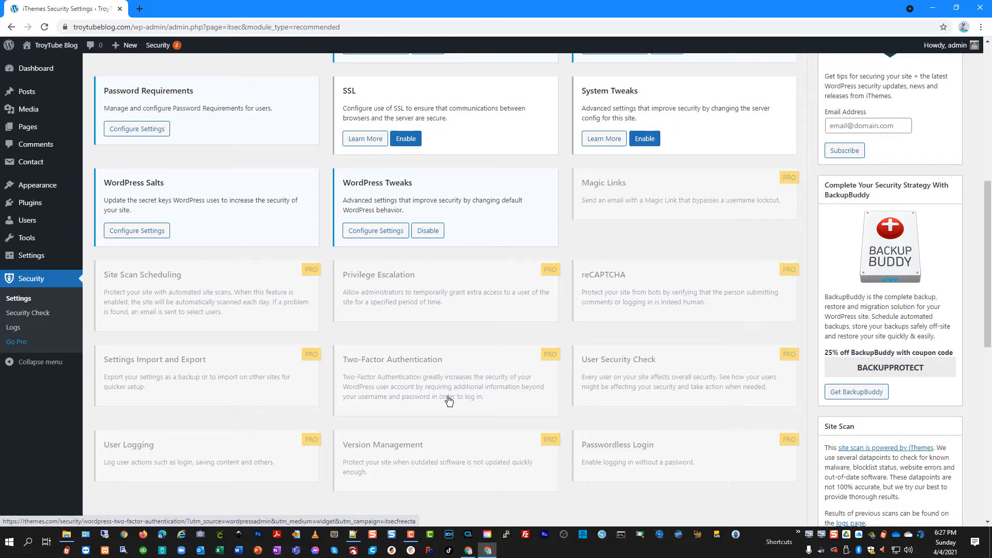
pyautogui.scroll(1, 457, 408)
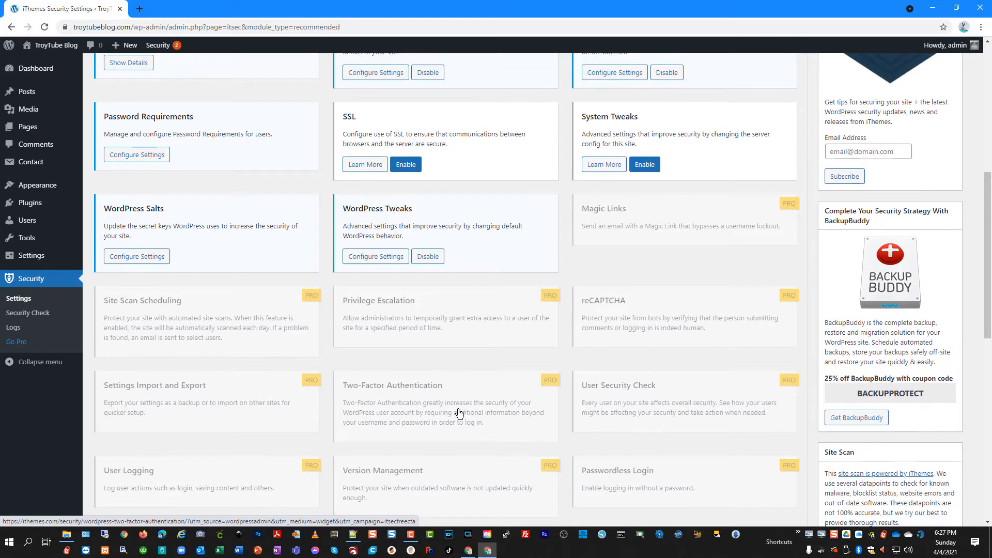
pyautogui.scroll(2, 458, 414)
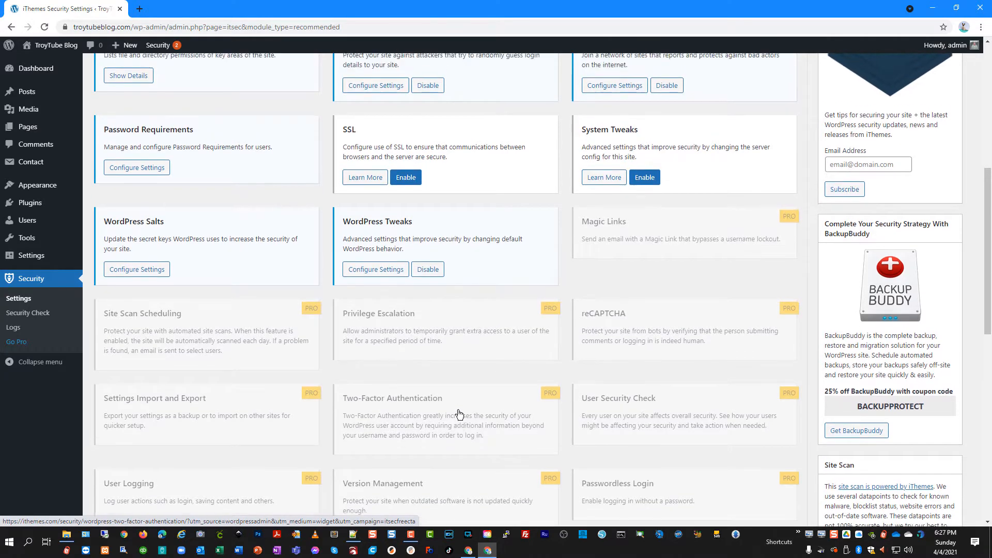
pyautogui.scroll(3, 515, 439)
pyautogui.scroll(3, 513, 433)
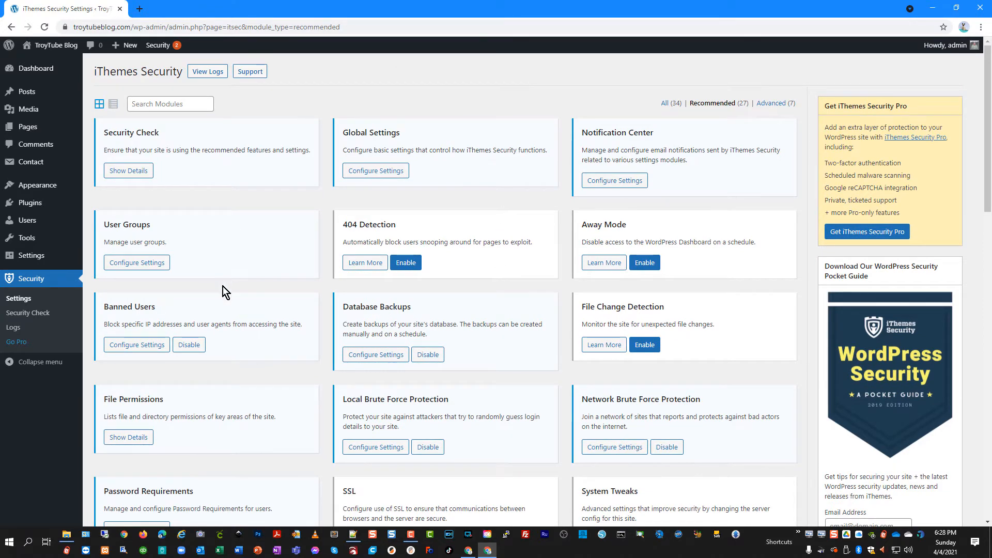
# - Enable HackRepair.com's ban list feature in the Banned Users module, review the remaining ban options and leave the module's settings
pyautogui.click(141, 345)
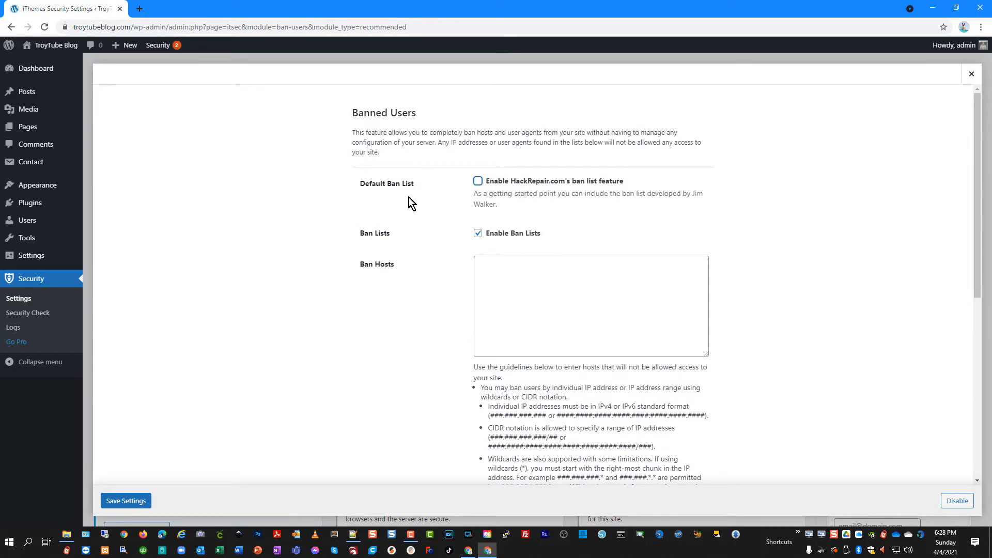
pyautogui.click(479, 181)
pyautogui.scroll(-1, 485, 224)
pyautogui.scroll(-2, 486, 224)
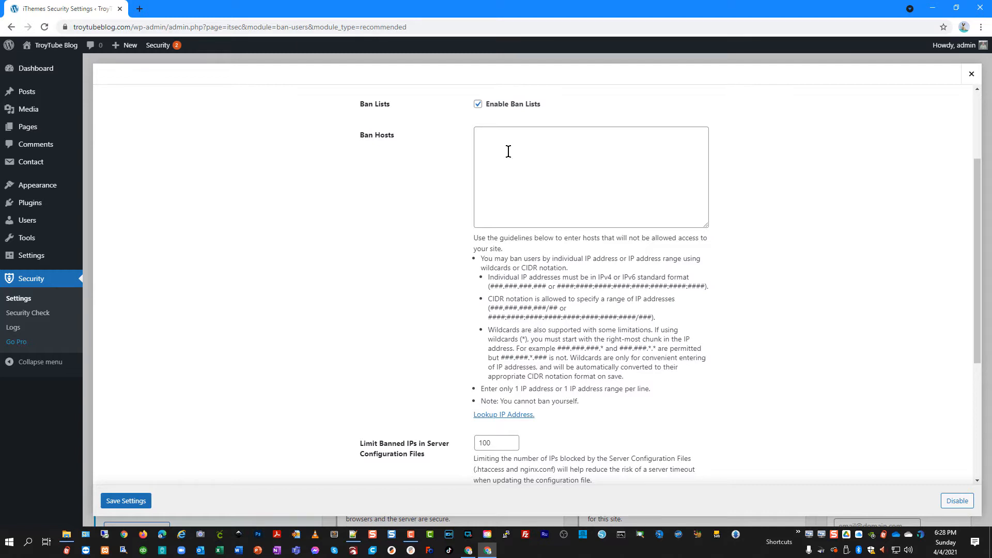
pyautogui.scroll(-2, 500, 305)
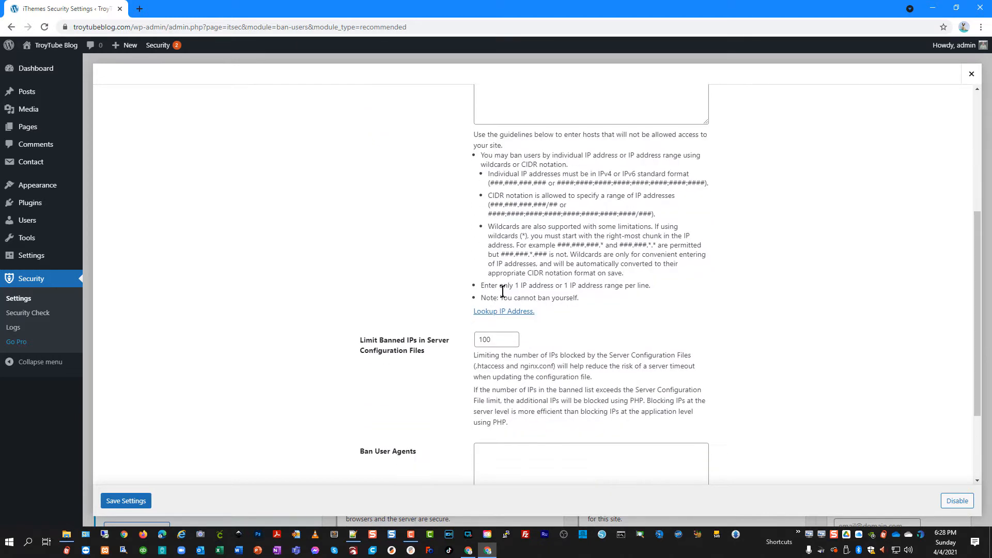
pyautogui.scroll(-2, 413, 315)
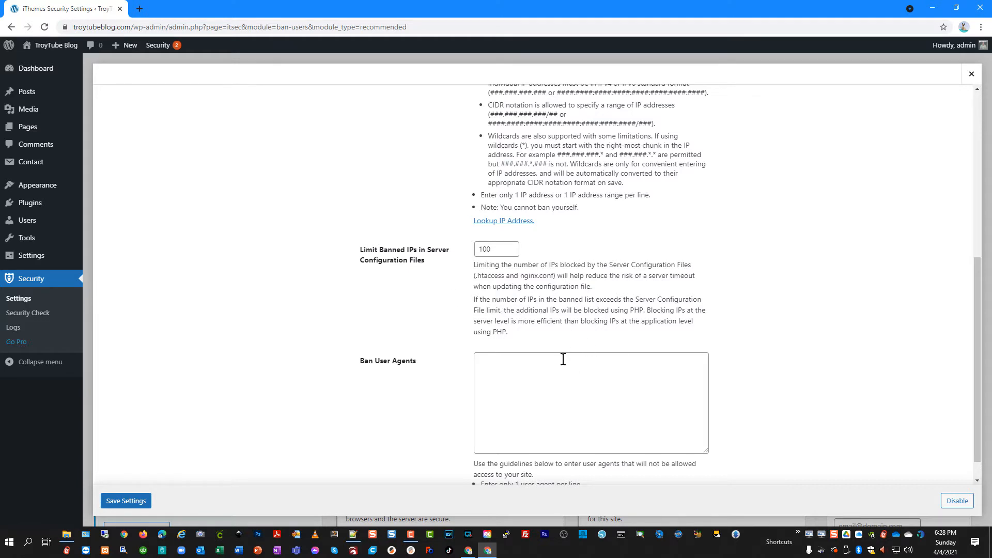
pyautogui.scroll(-1, 551, 398)
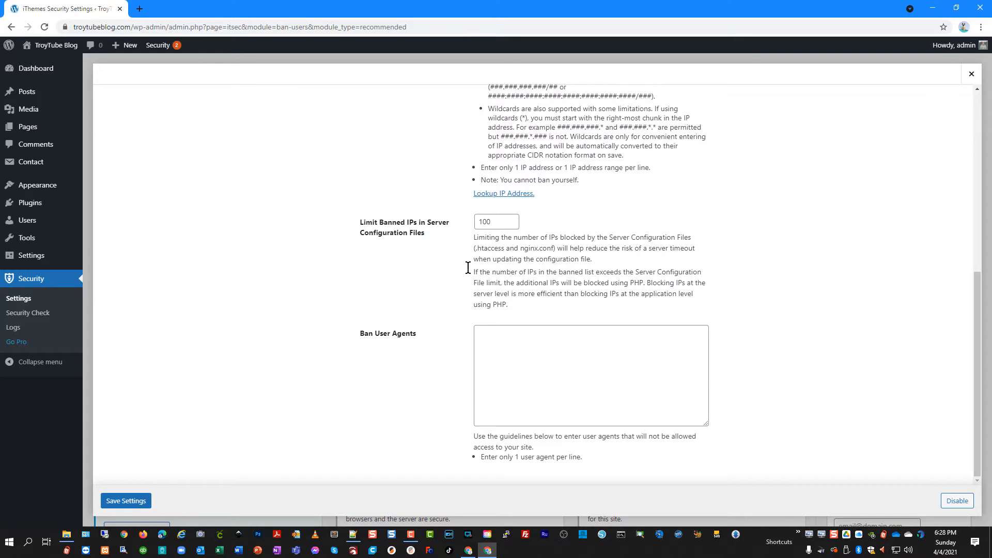
pyautogui.press('Escape')
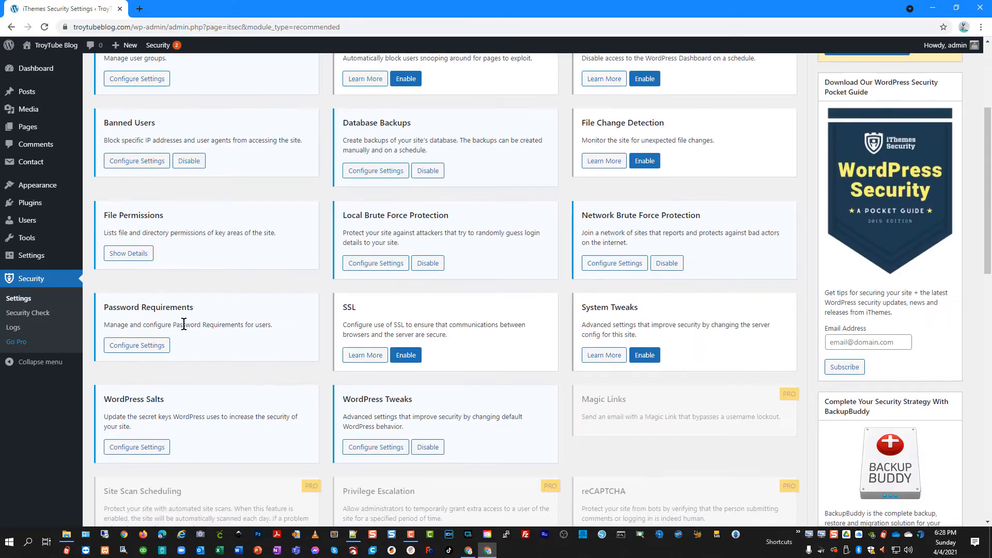
# - Enable Strong Passwords for all user groups in the Password Requirements module and save the settings
pyautogui.scroll(-1, 181, 315)
pyautogui.click(127, 313)
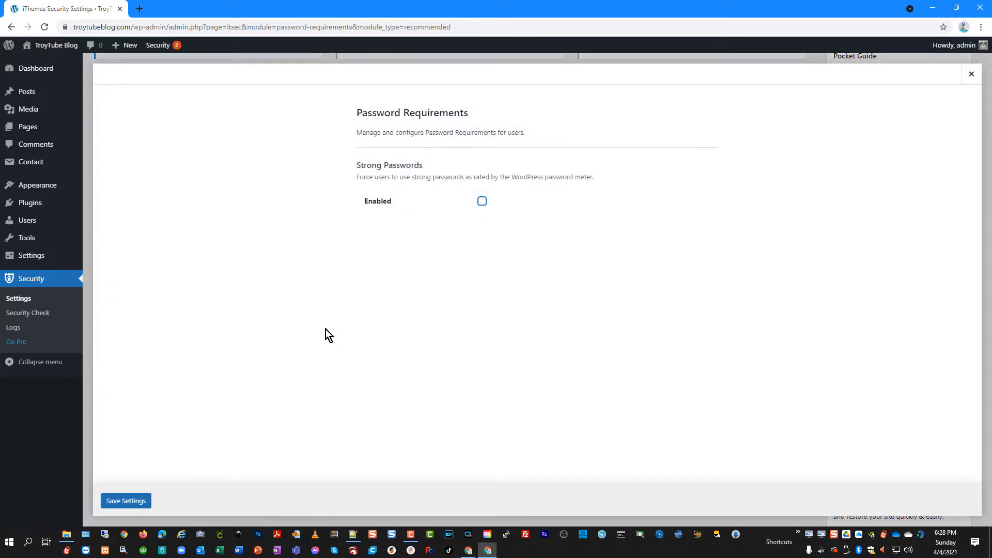
pyautogui.click(481, 201)
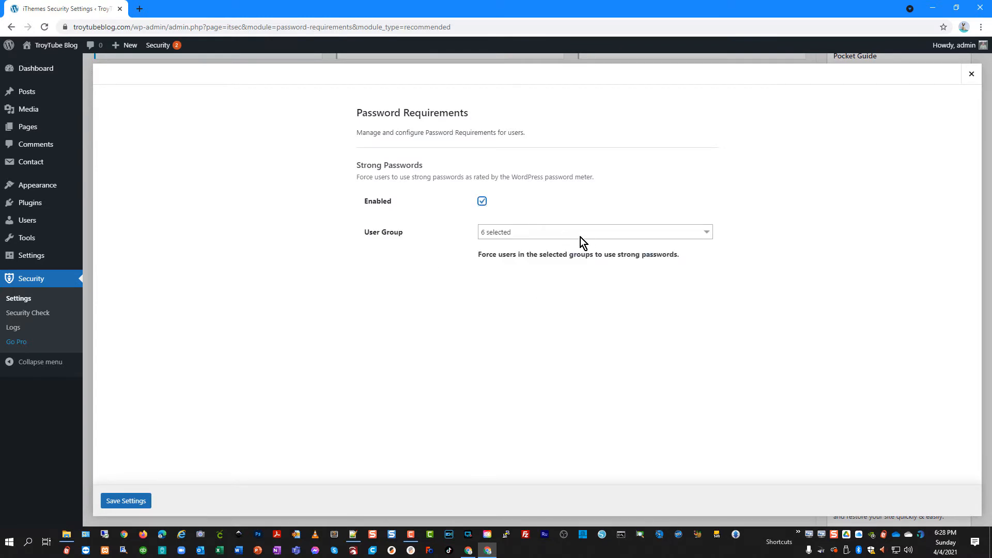
pyautogui.click(602, 238)
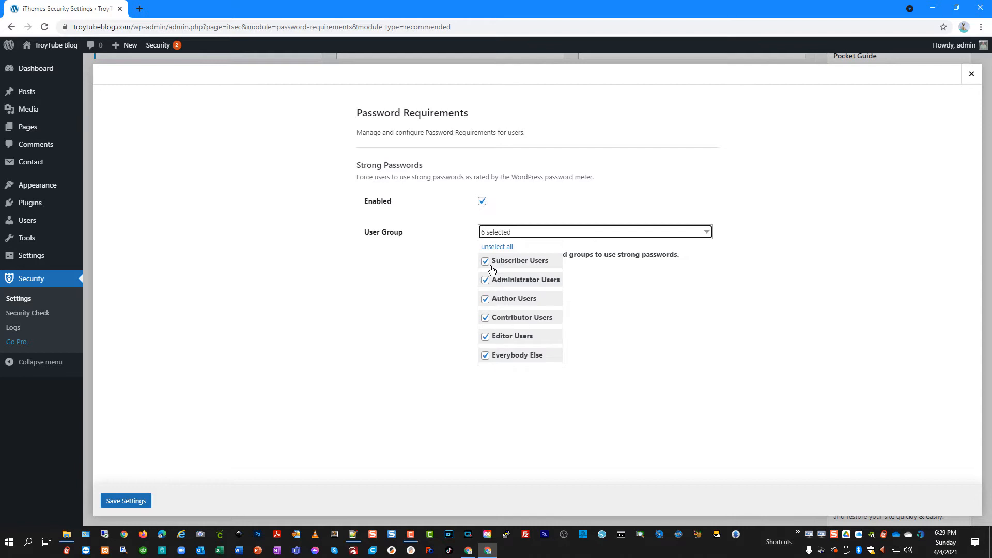
pyautogui.click(413, 310)
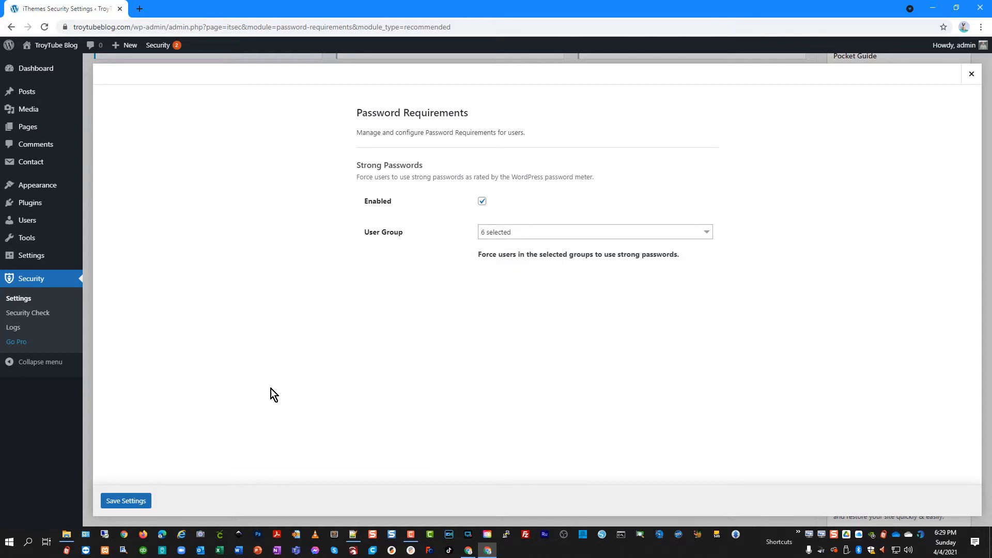
pyautogui.click(126, 501)
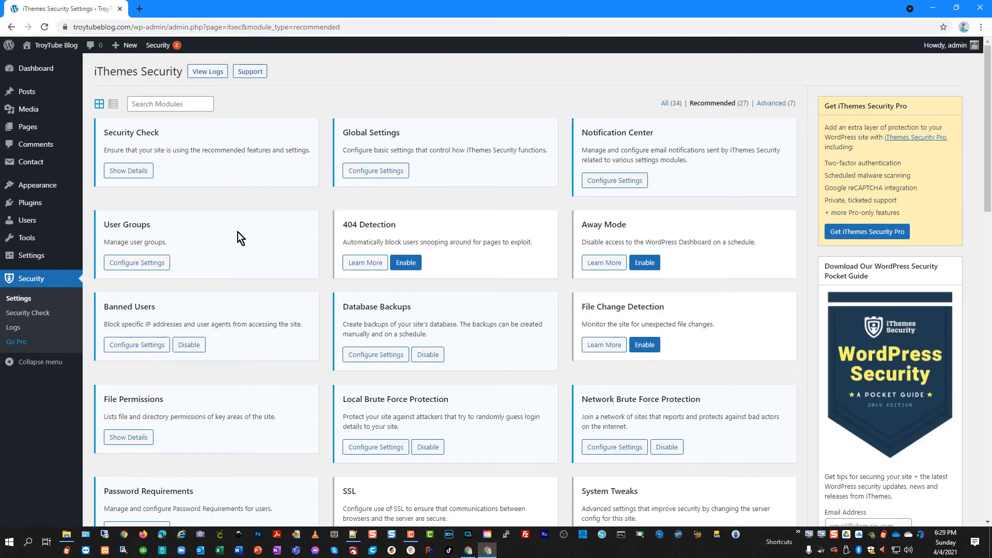
# - Open the Global Settings module and examine the file-writing permission, lockout messages, ban threshold, lookback period and lockout period
pyautogui.click(376, 174)
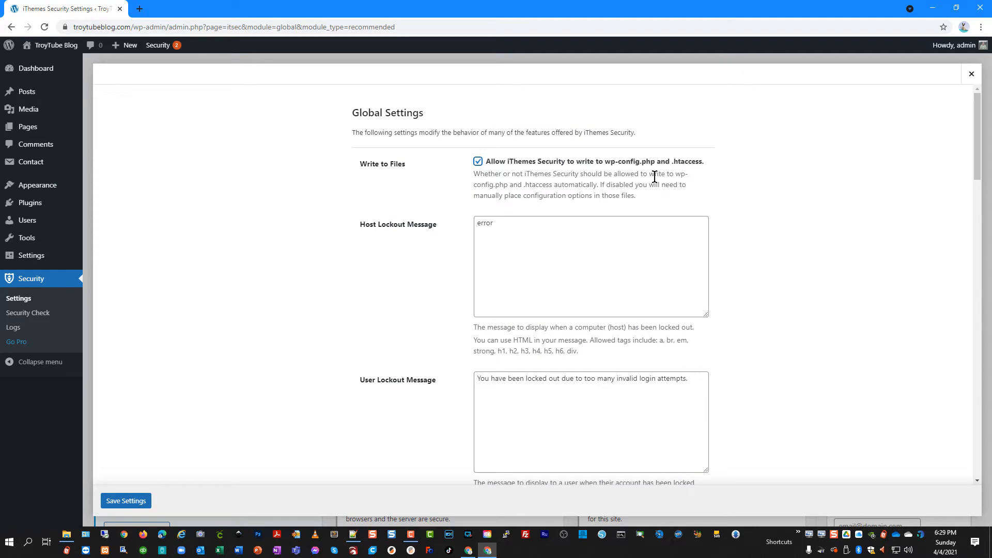
pyautogui.scroll(-3, 454, 289)
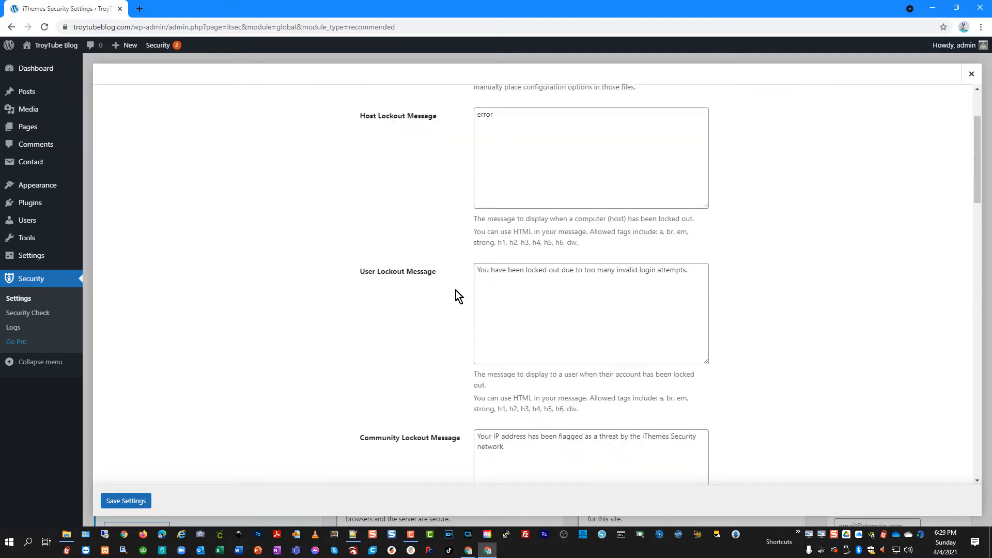
pyautogui.scroll(-3, 465, 333)
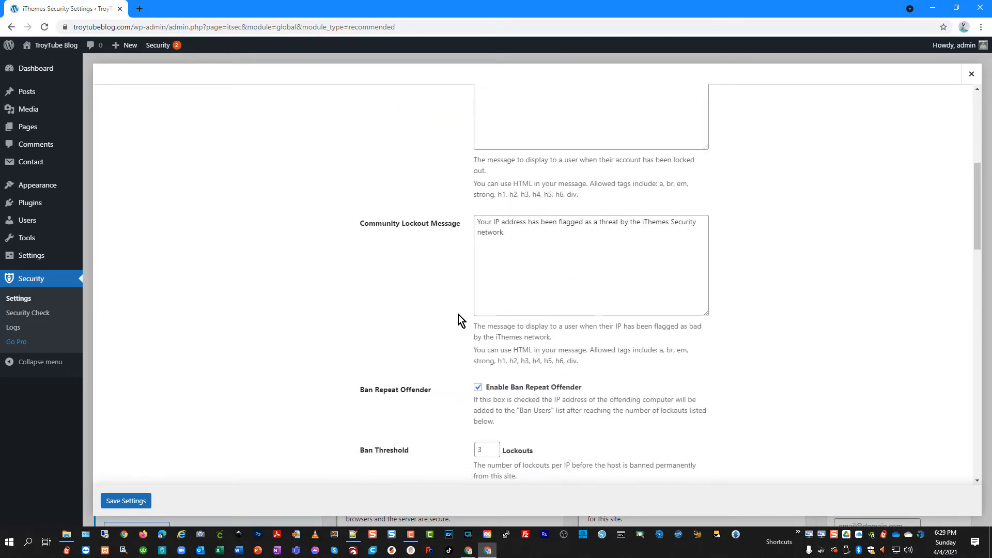
pyautogui.scroll(-2, 424, 293)
pyautogui.scroll(-3, 397, 315)
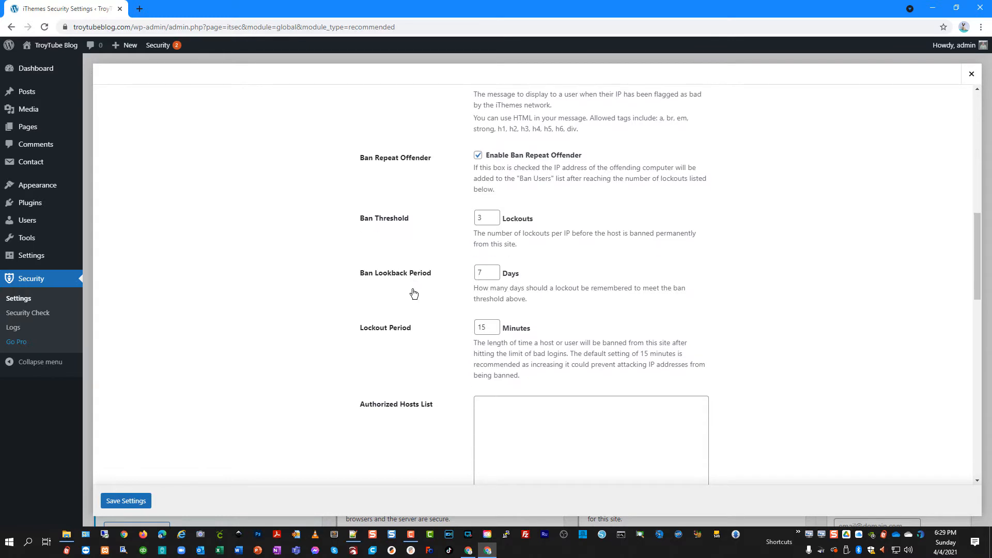
pyautogui.scroll(-3, 413, 289)
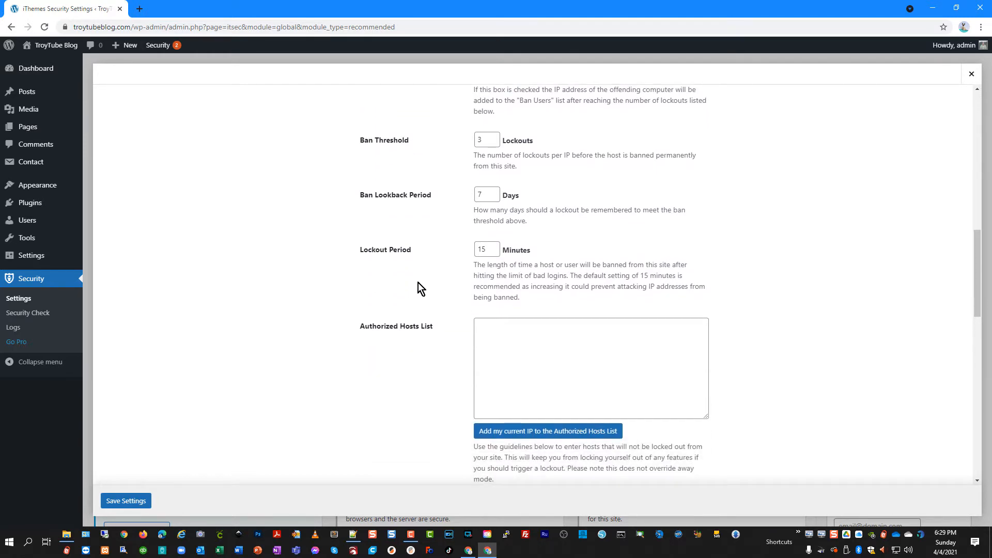
pyautogui.scroll(3, 441, 181)
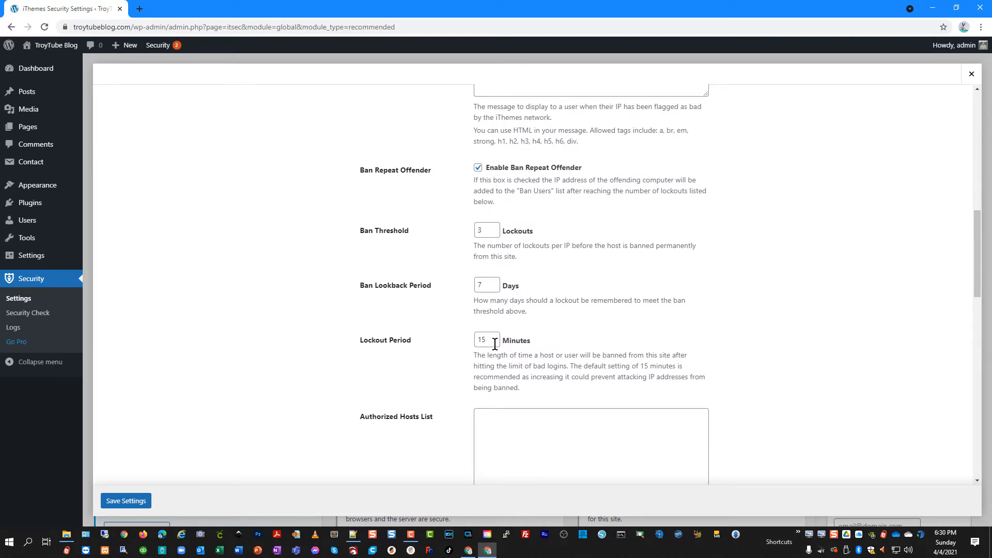
pyautogui.scroll(-2, 494, 344)
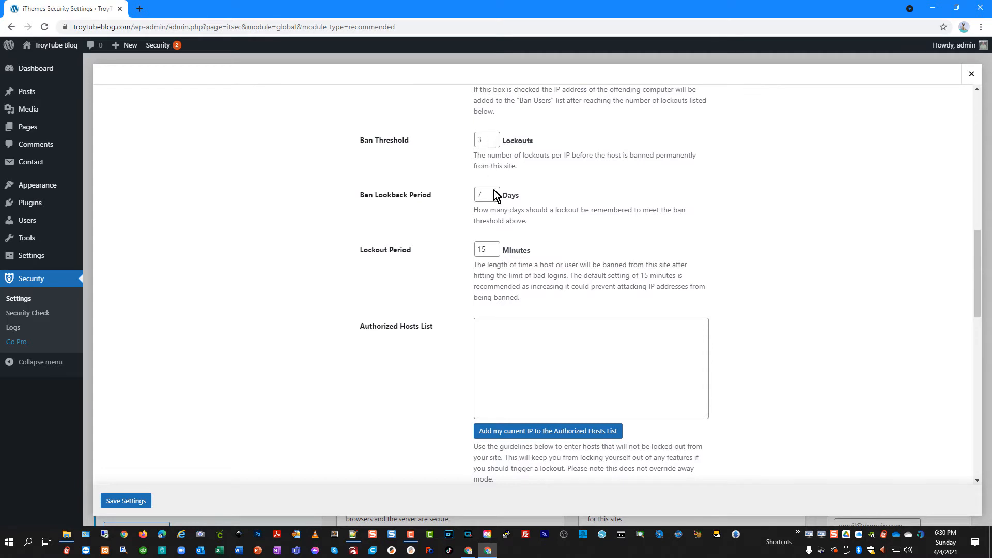
# - Review the authorized hosts, log, data tracking and proxy detection options in Global Settings and save the settings
pyautogui.scroll(-3, 439, 366)
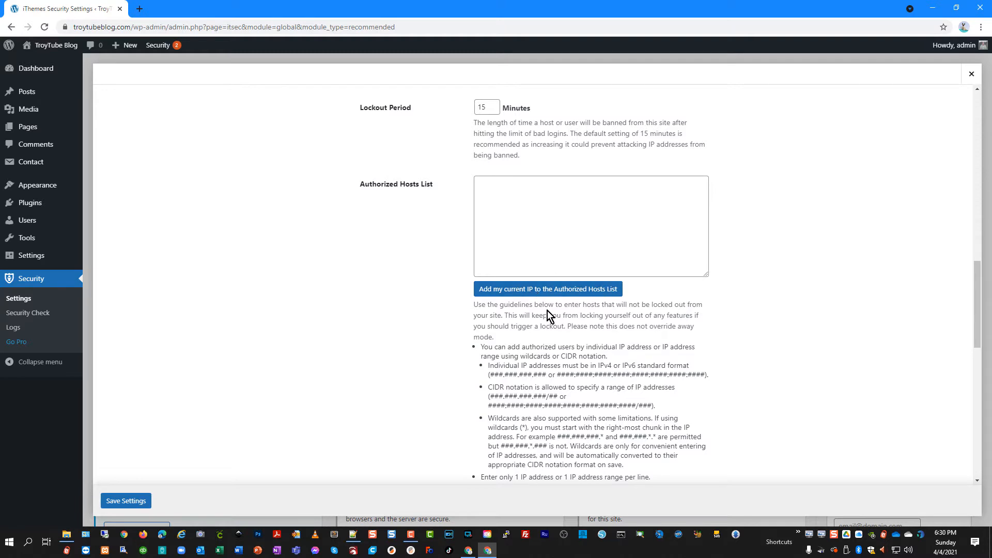
pyautogui.click(530, 207)
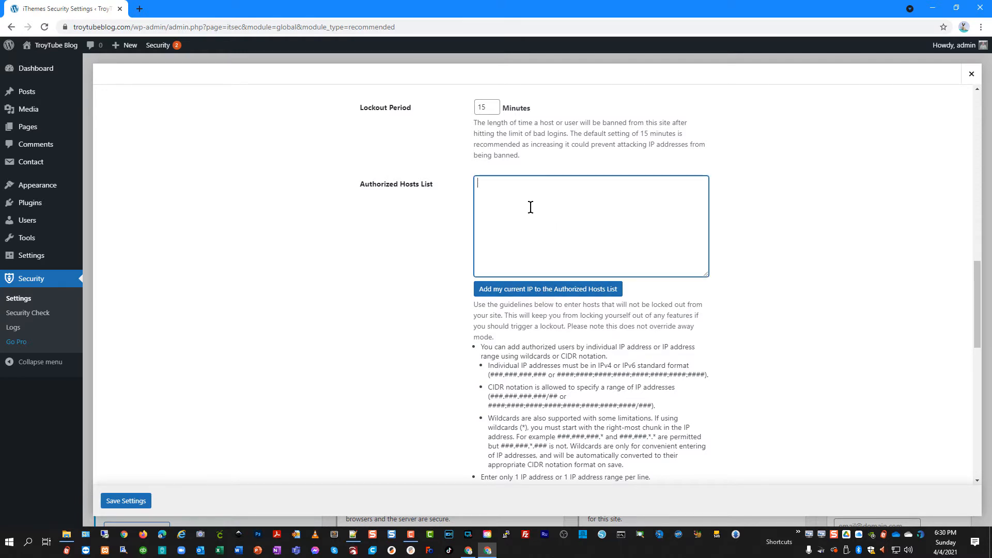
pyautogui.scroll(-3, 584, 372)
pyautogui.scroll(4, 584, 372)
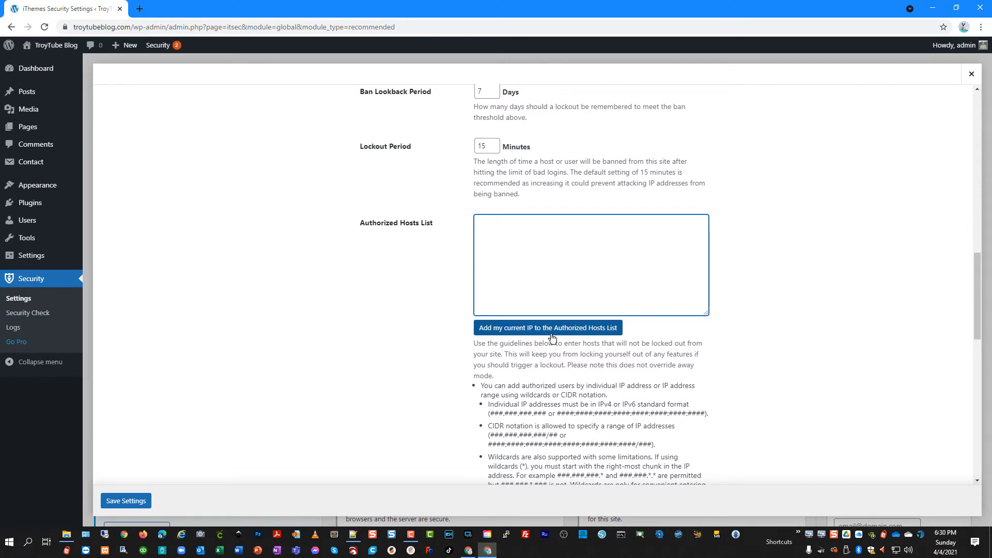
pyautogui.scroll(-7, 552, 337)
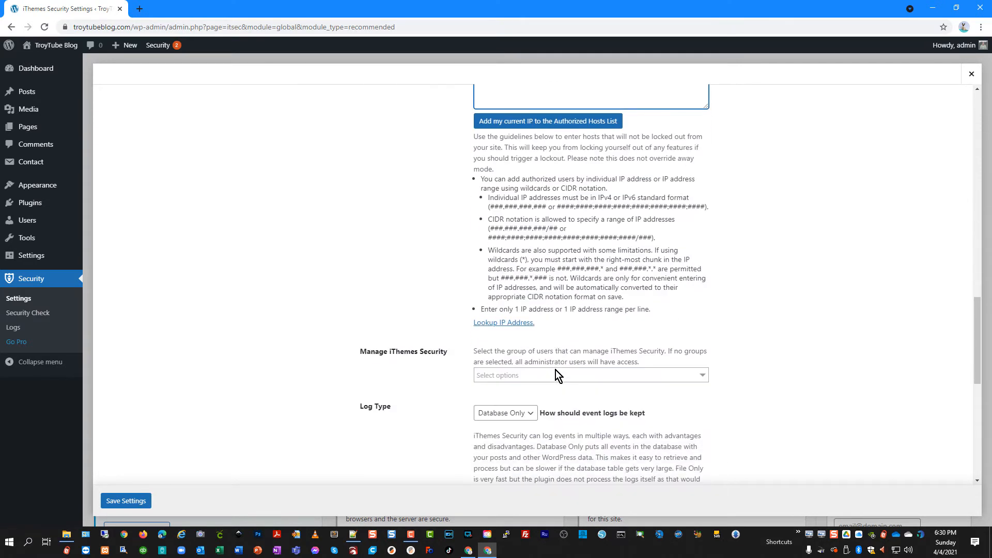
pyautogui.scroll(-3, 500, 251)
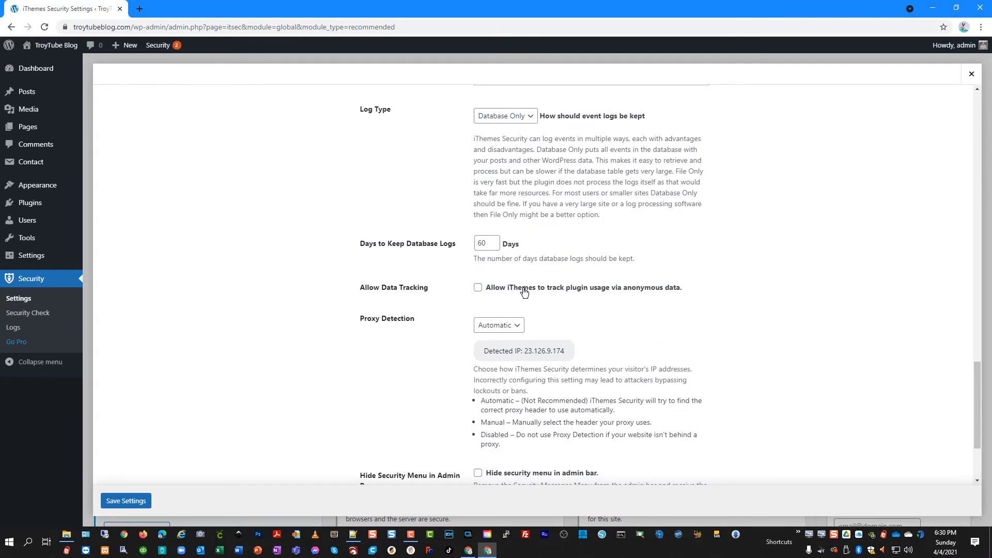
pyautogui.scroll(1, 519, 290)
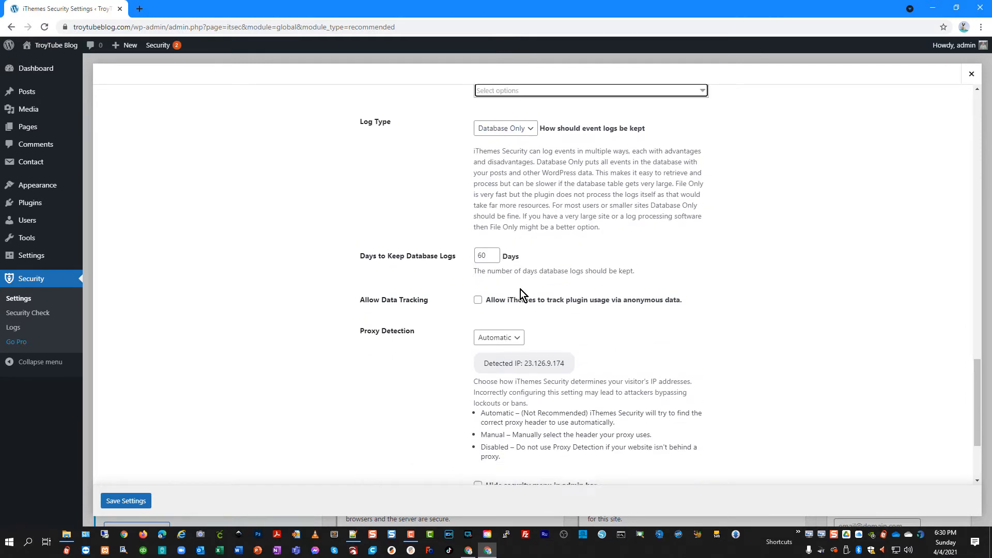
pyautogui.scroll(-2, 524, 306)
pyautogui.scroll(-1, 441, 401)
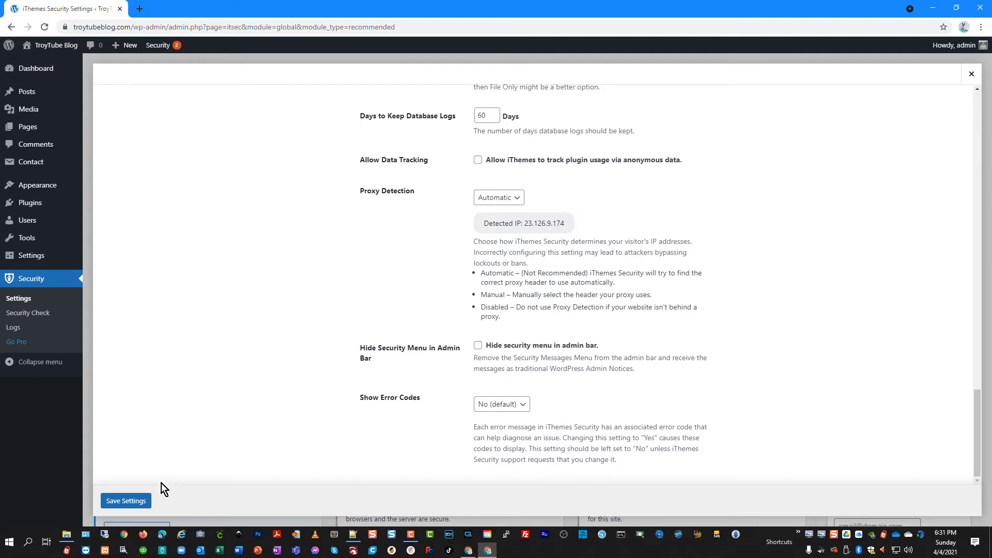
pyautogui.click(125, 501)
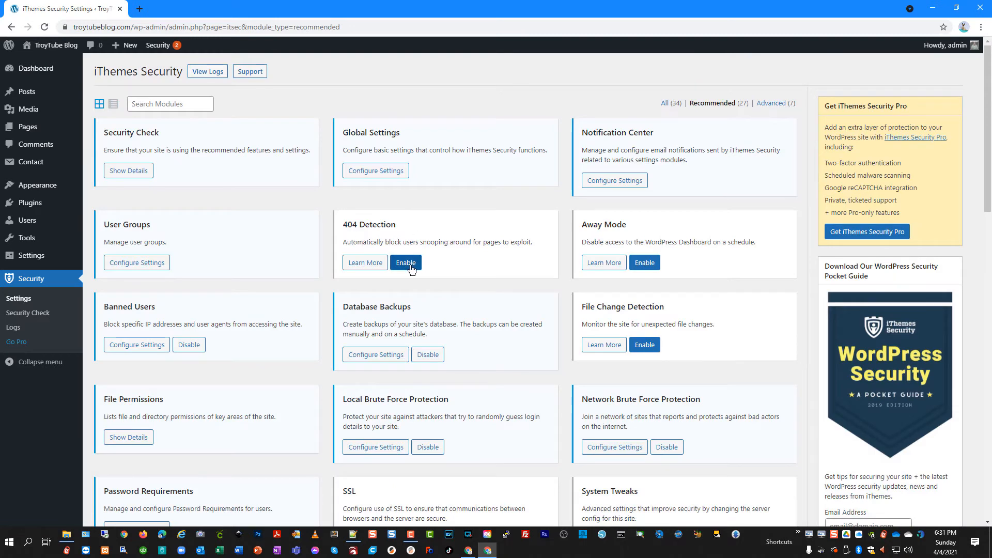
# - Enable the 404 Detection module, review its check period, error threshold and ignore lists, and save its settings
pyautogui.click(406, 264)
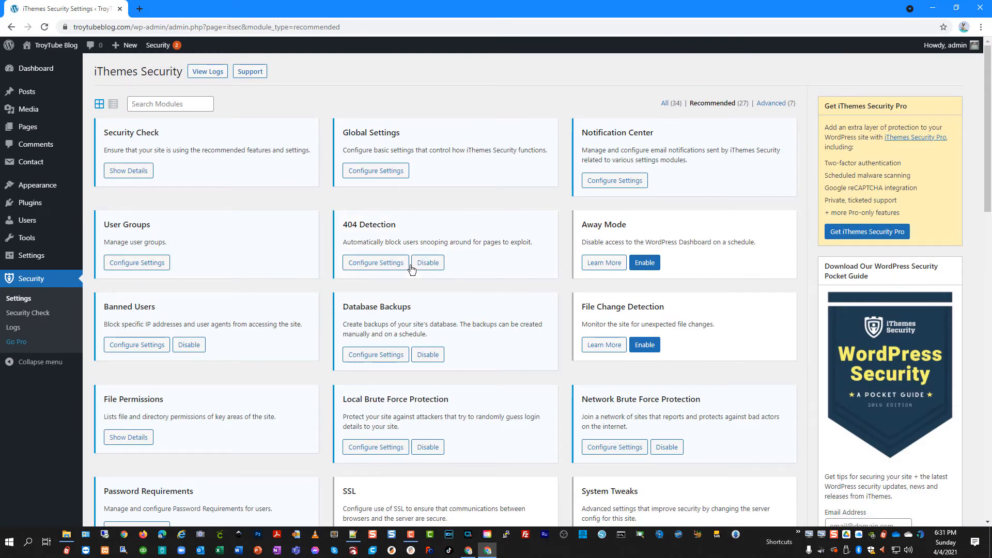
pyautogui.click(385, 267)
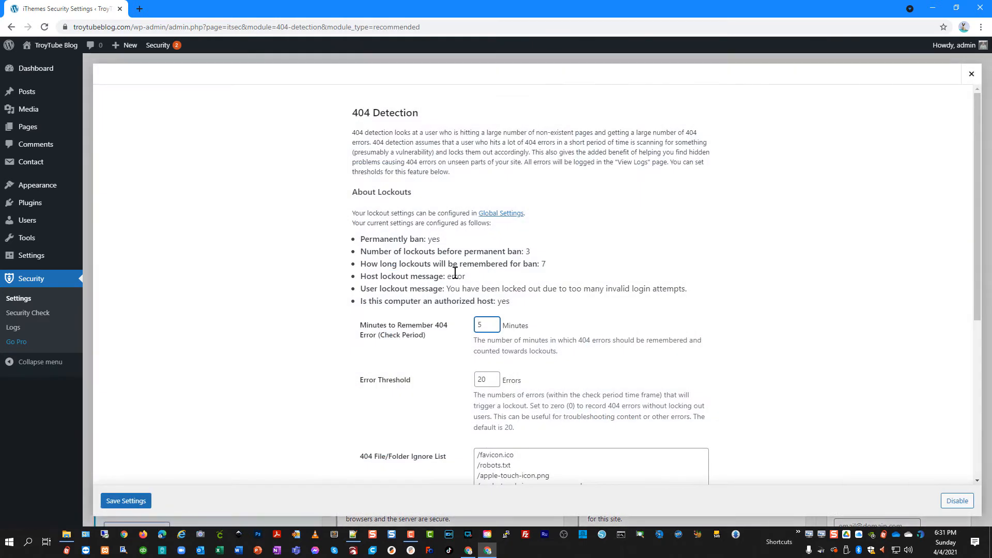
pyautogui.scroll(-5, 532, 295)
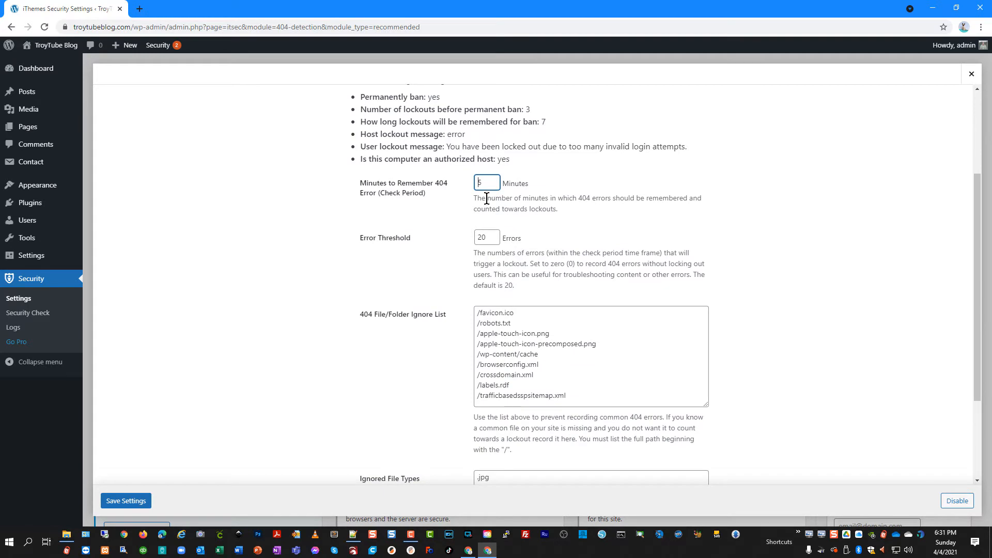
pyautogui.scroll(-3, 491, 219)
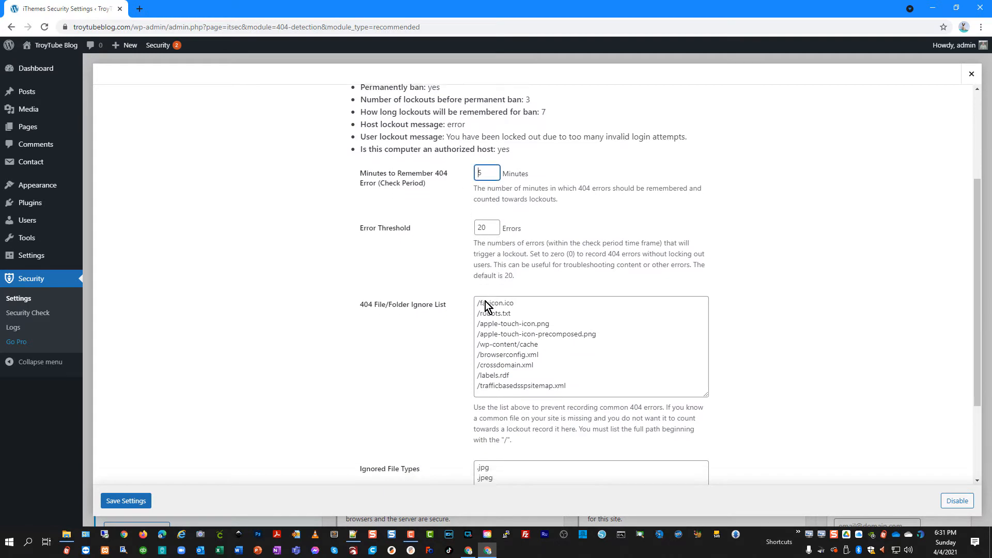
pyautogui.scroll(5, 419, 393)
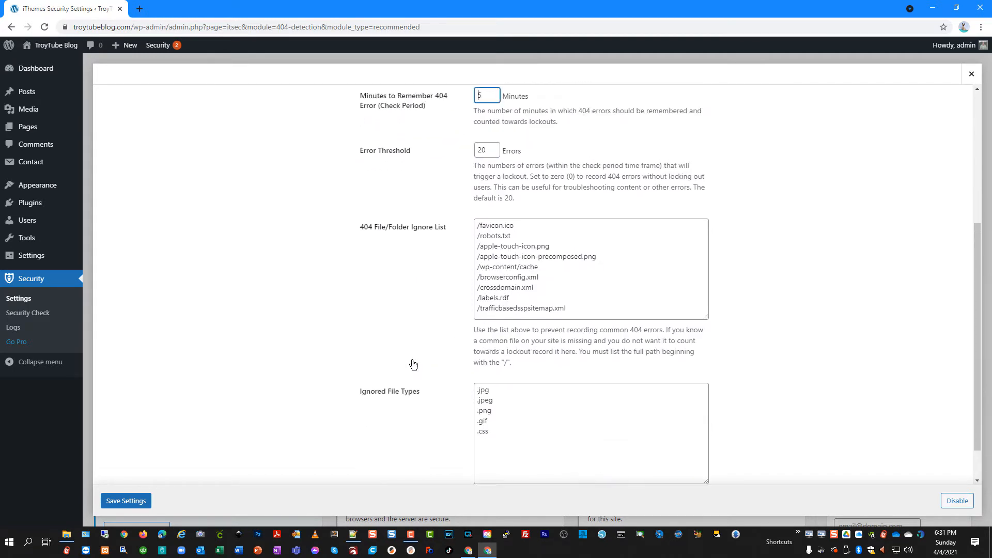
pyautogui.click(129, 501)
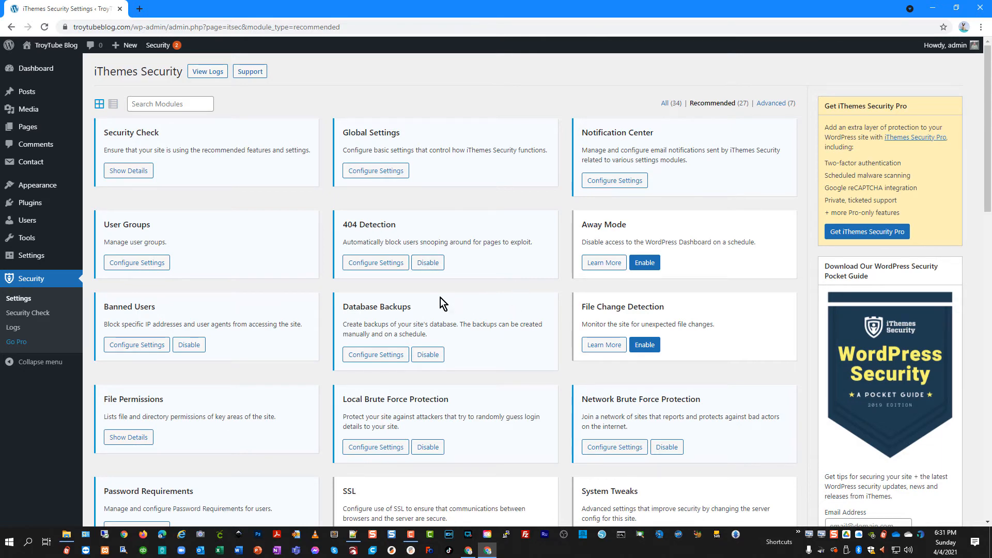
# - Review the maximum login attempts and bad-login check period in the Local Brute Force Protection module and save its settings
pyautogui.scroll(-2, 477, 333)
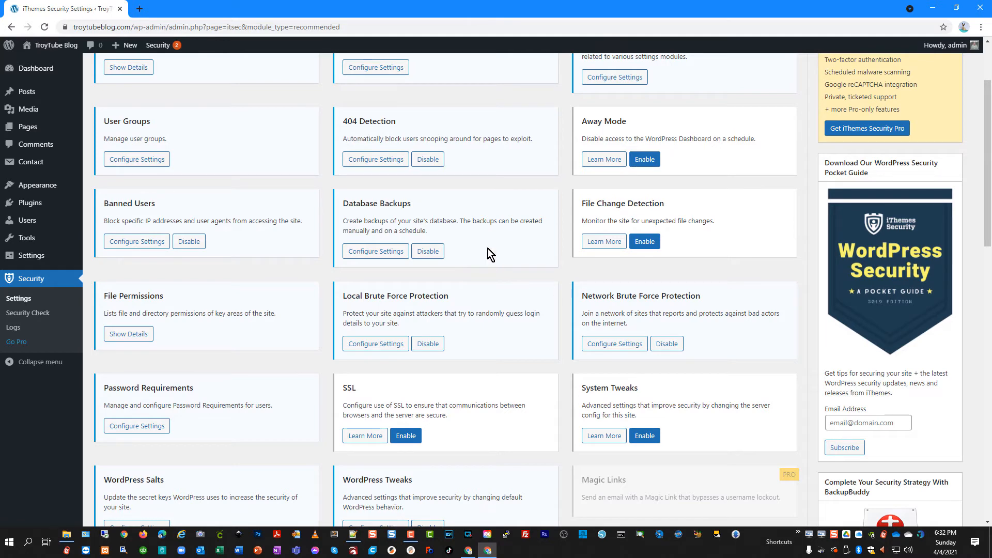
pyautogui.scroll(-2, 533, 310)
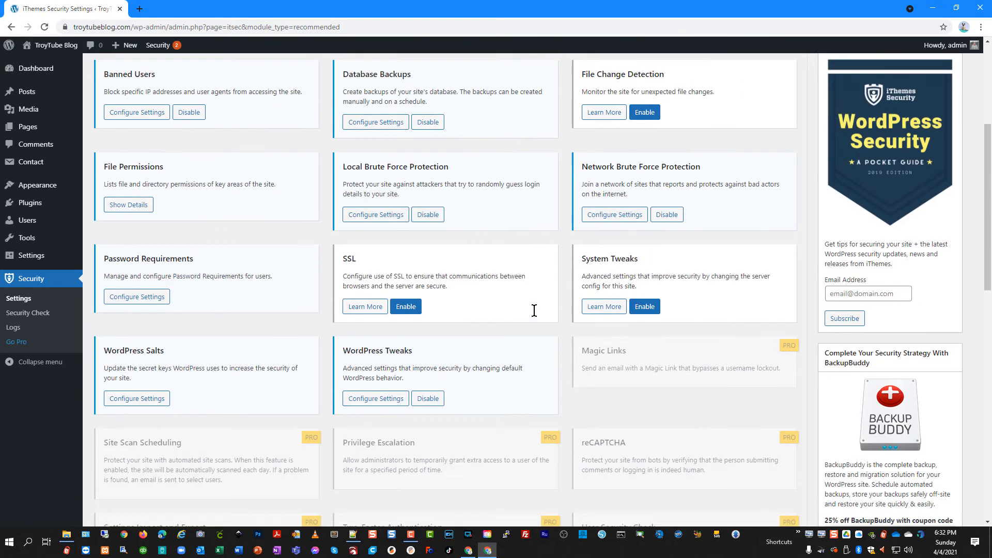
pyautogui.click(380, 215)
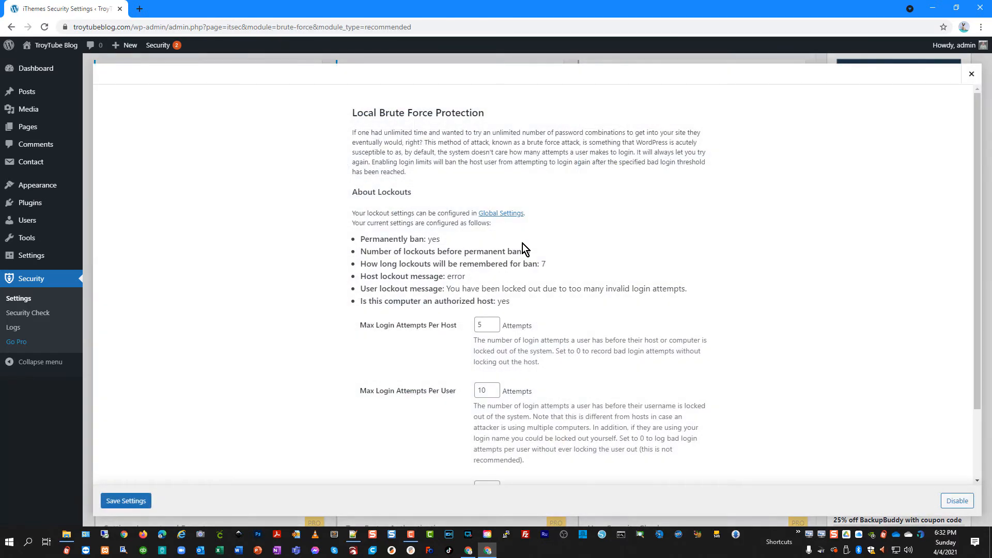
pyautogui.scroll(-2, 546, 321)
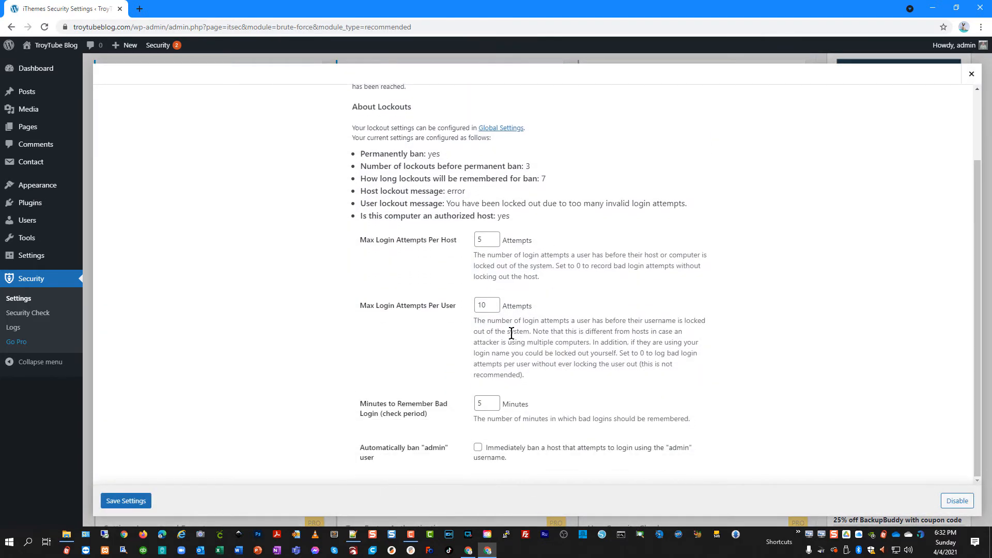
pyautogui.scroll(1, 446, 263)
pyautogui.scroll(2, 448, 268)
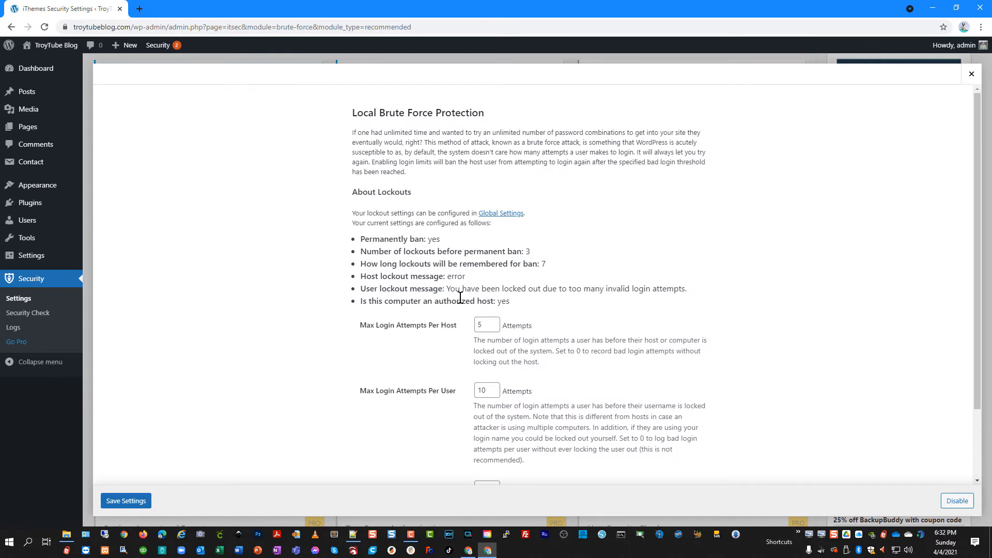
pyautogui.click(127, 501)
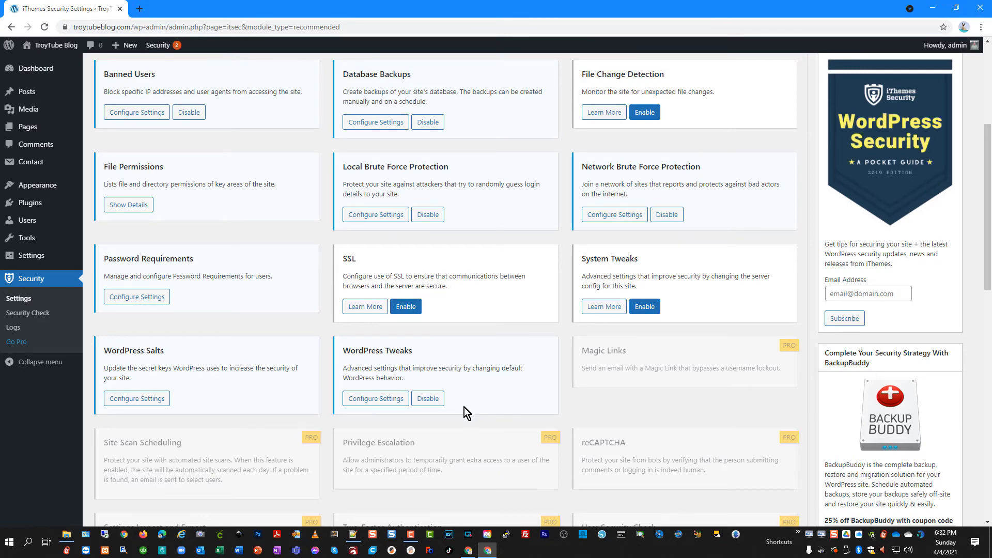
# - Turn off the Security Digest and Site Lockouts emails in the Notification Center and save the settings
pyautogui.scroll(5, 481, 379)
pyautogui.click(620, 181)
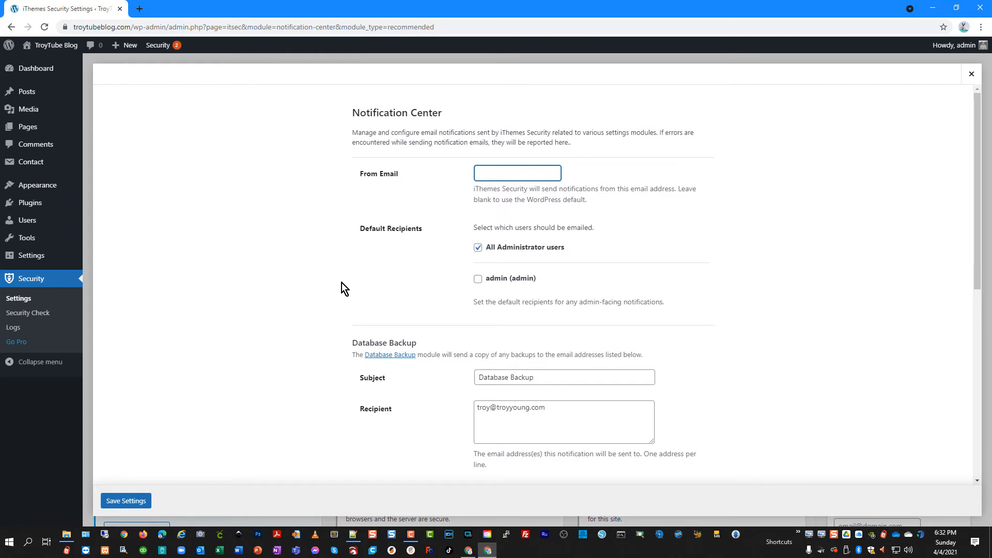
pyautogui.scroll(-1, 531, 204)
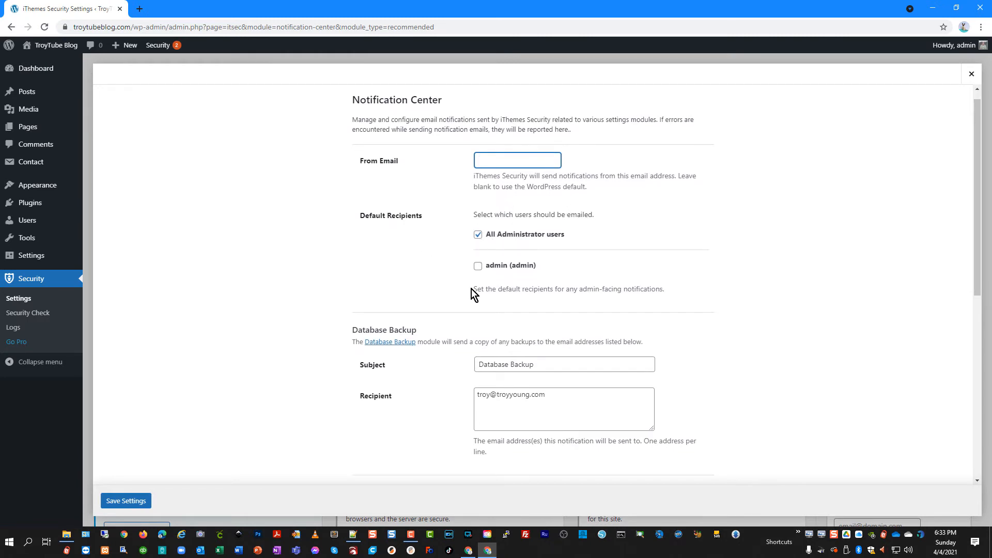
pyautogui.click(478, 268)
pyautogui.click(478, 267)
pyautogui.scroll(-3, 524, 265)
pyautogui.scroll(-3, 524, 265)
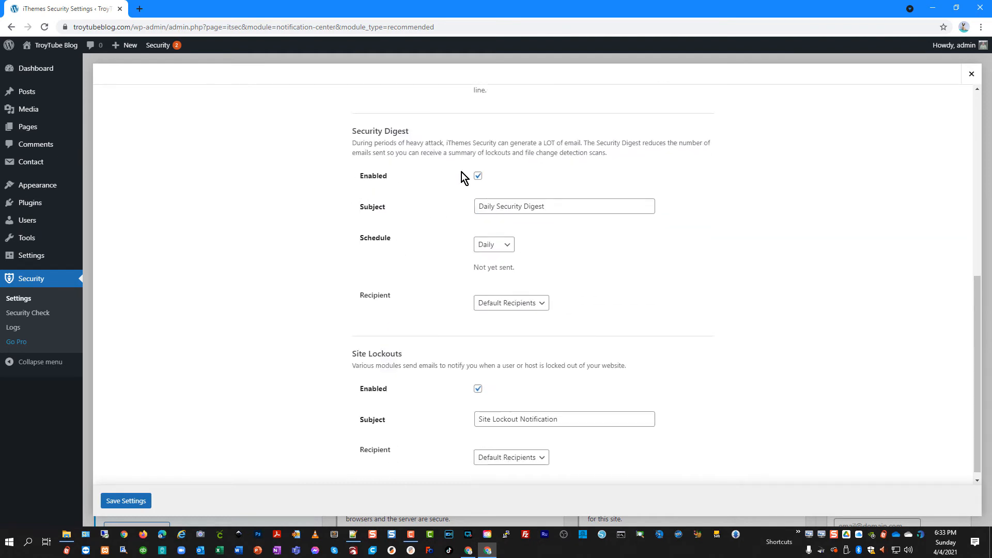
pyautogui.click(479, 176)
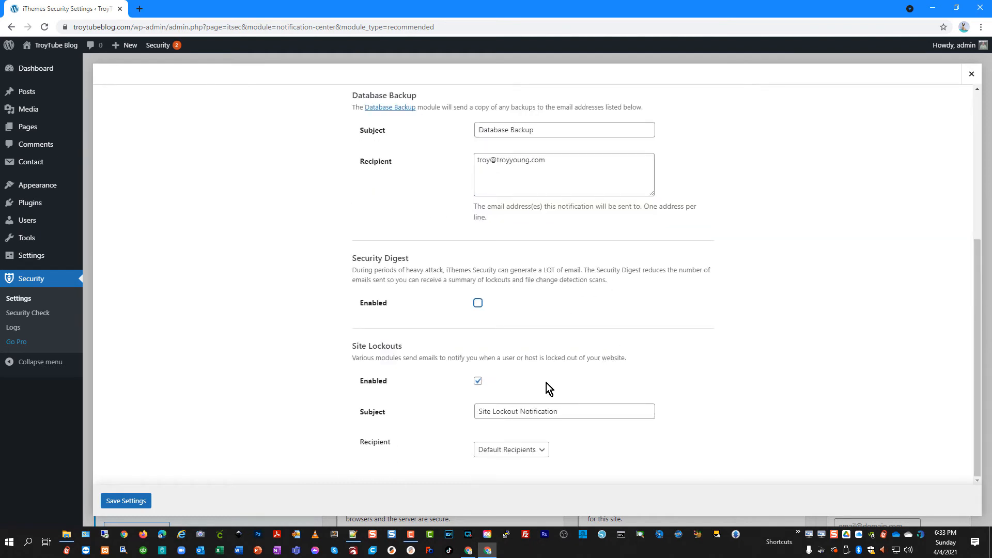
pyautogui.click(478, 383)
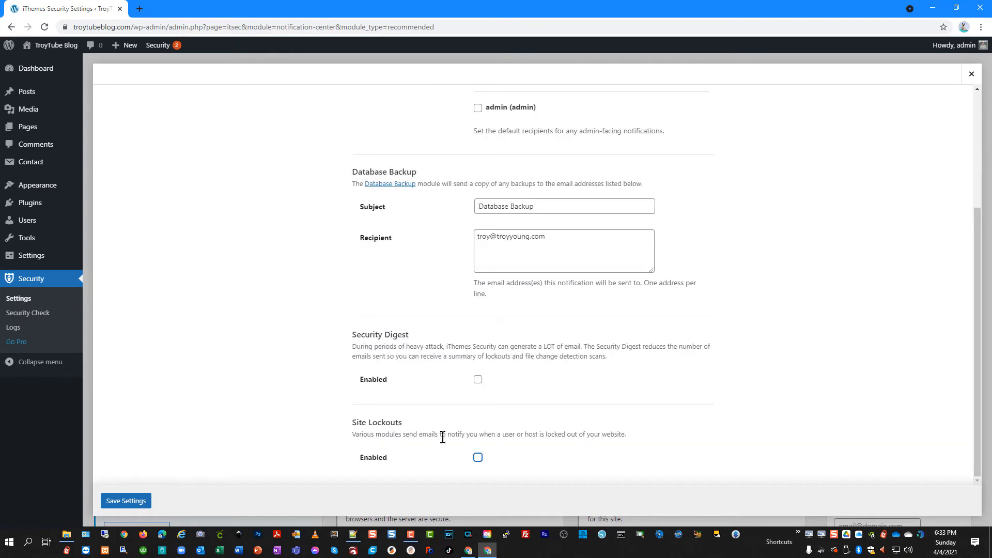
pyautogui.scroll(4, 442, 438)
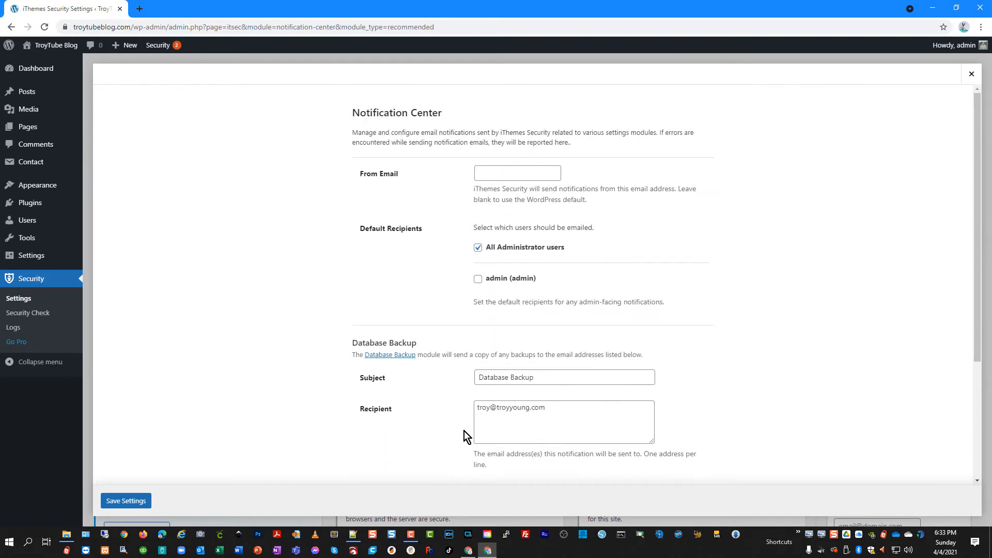
pyautogui.scroll(-3, 471, 400)
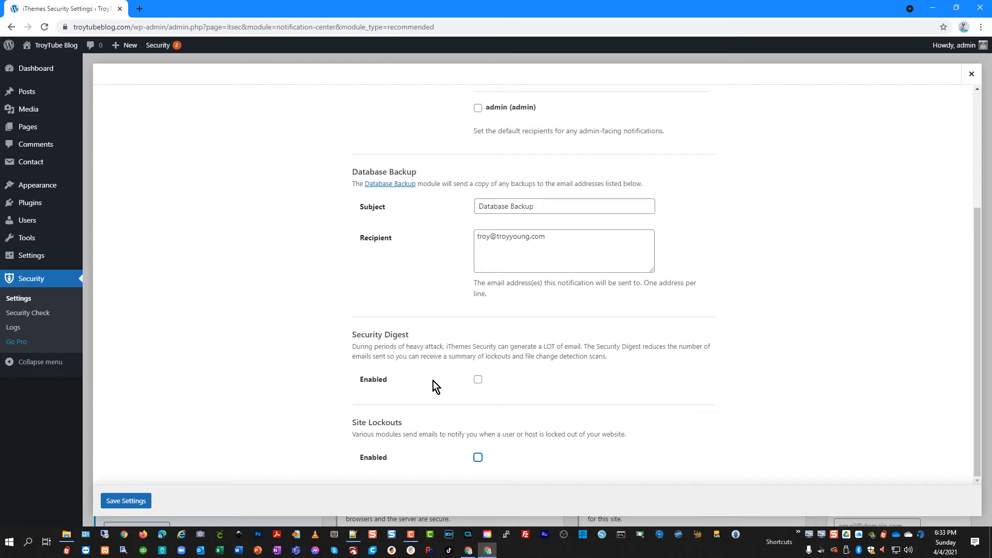
pyautogui.click(130, 502)
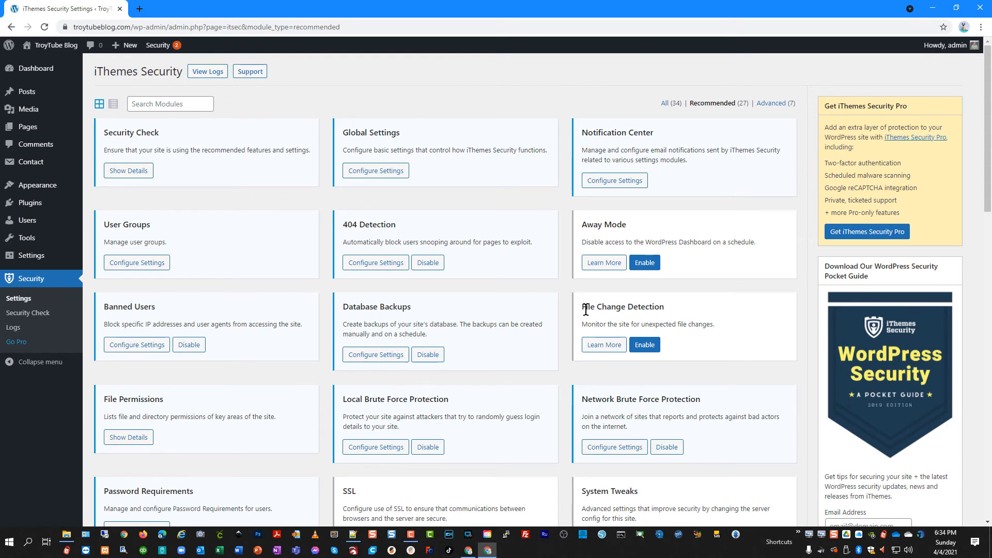
# - Enable the File Change Detection module to examine its files and folders list and ignored file types, and disable it again
pyautogui.click(646, 349)
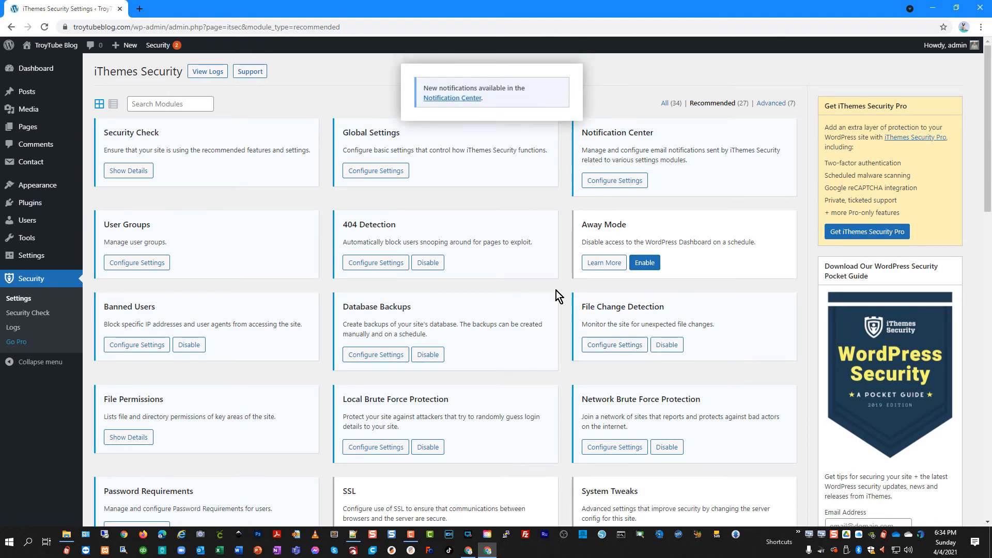
pyautogui.click(625, 346)
pyautogui.moveTo(503, 278)
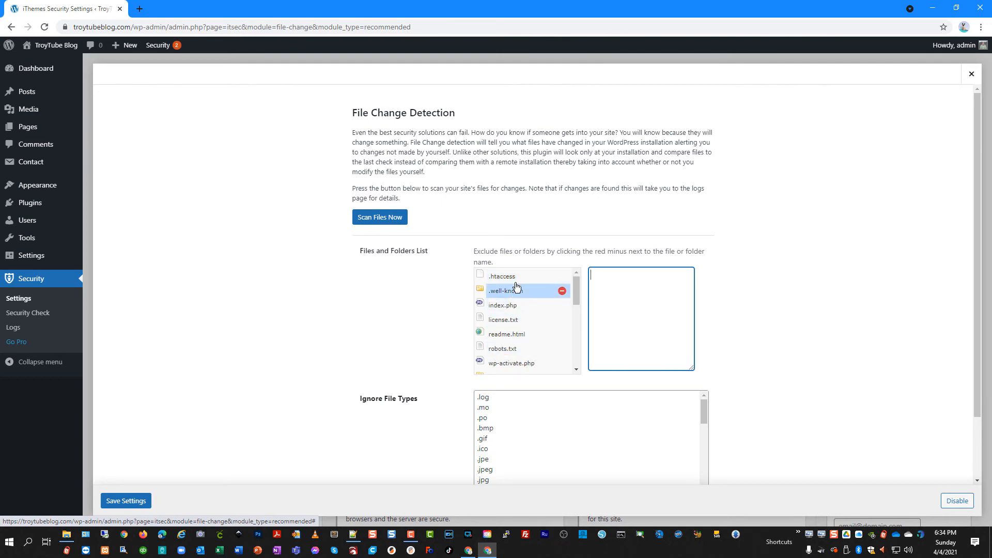
pyautogui.scroll(-2, 441, 399)
pyautogui.scroll(-1, 495, 374)
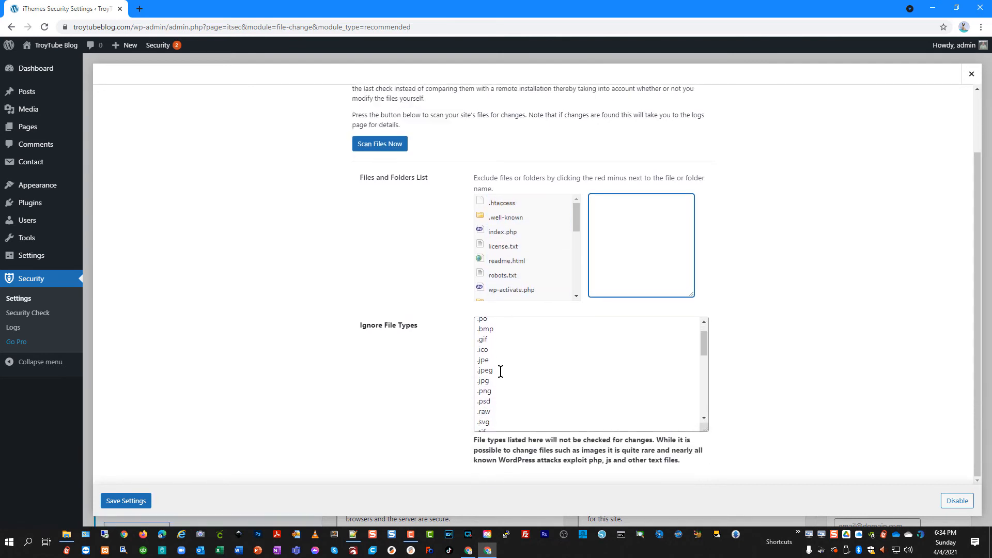
pyautogui.click(957, 501)
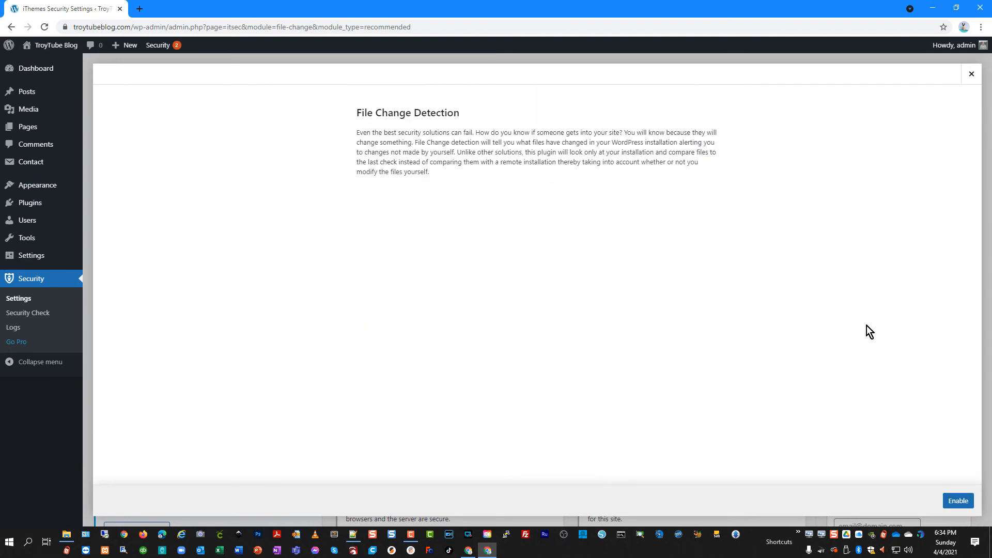
pyautogui.click(970, 74)
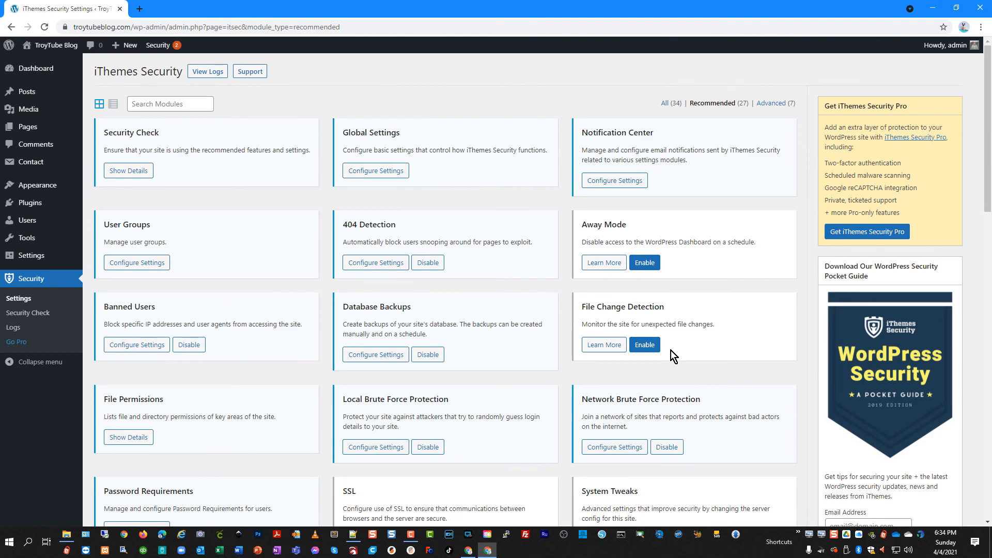
pyautogui.scroll(-5, 689, 403)
pyautogui.scroll(3, 689, 403)
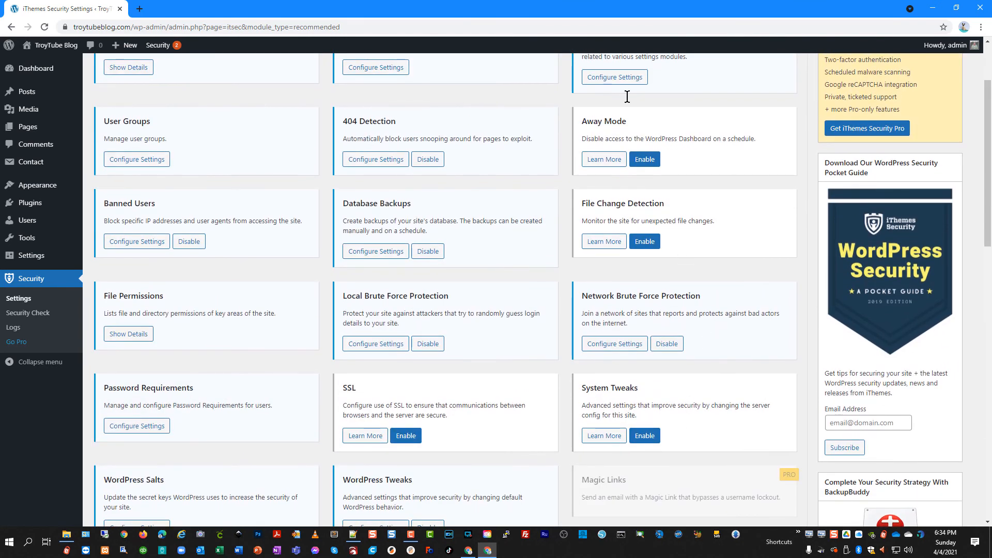
pyautogui.scroll(1, 712, 265)
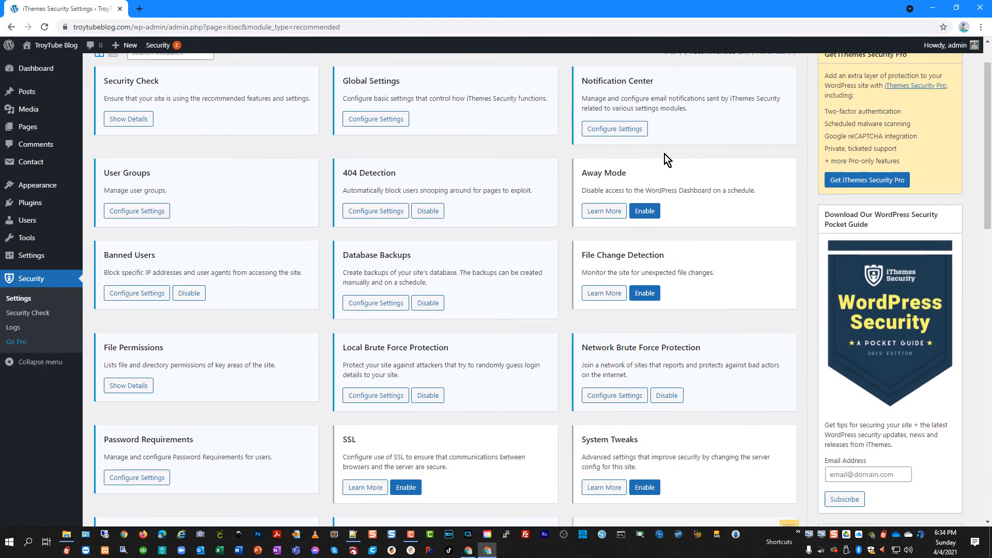
# - Review the description, email address and email updates option of the Network Brute Force Protection module, and close its settings without saving
pyautogui.scroll(1, 677, 181)
pyautogui.scroll(-3, 696, 209)
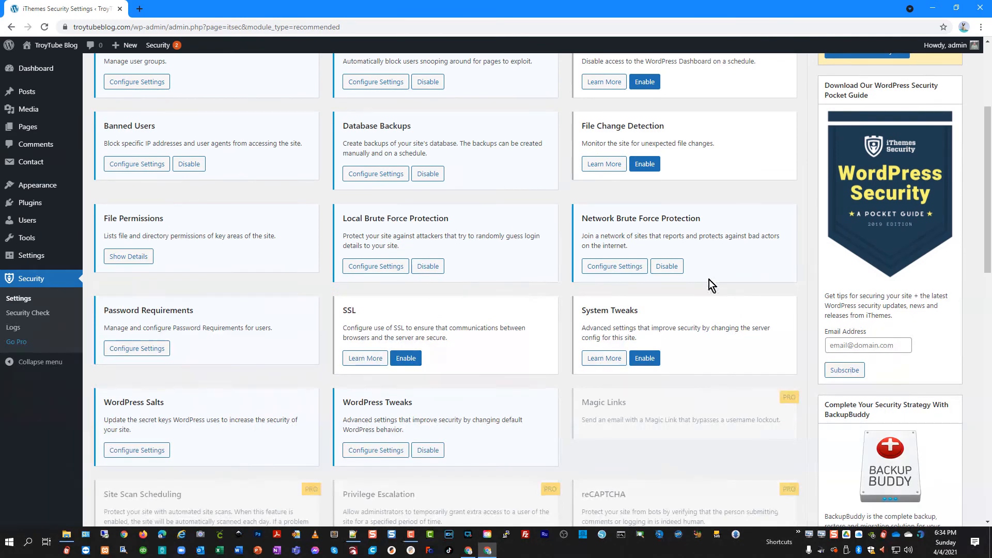
pyautogui.click(603, 267)
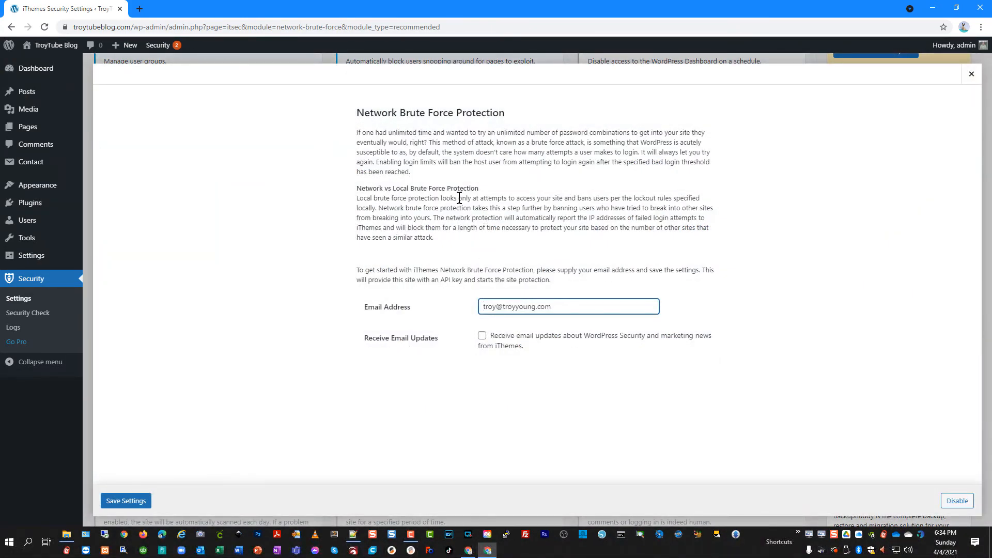
pyautogui.press('Escape')
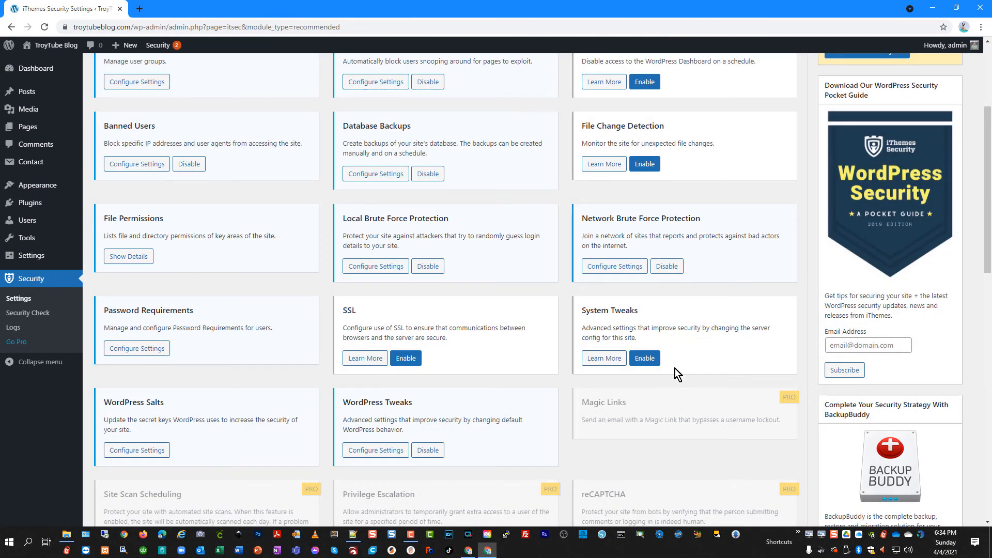
# - Look over the remaining recommended security modules, including WordPress Tweaks, SSL and System Tweaks, and the features offered by iThemes Security Pro
pyautogui.scroll(-2, 687, 342)
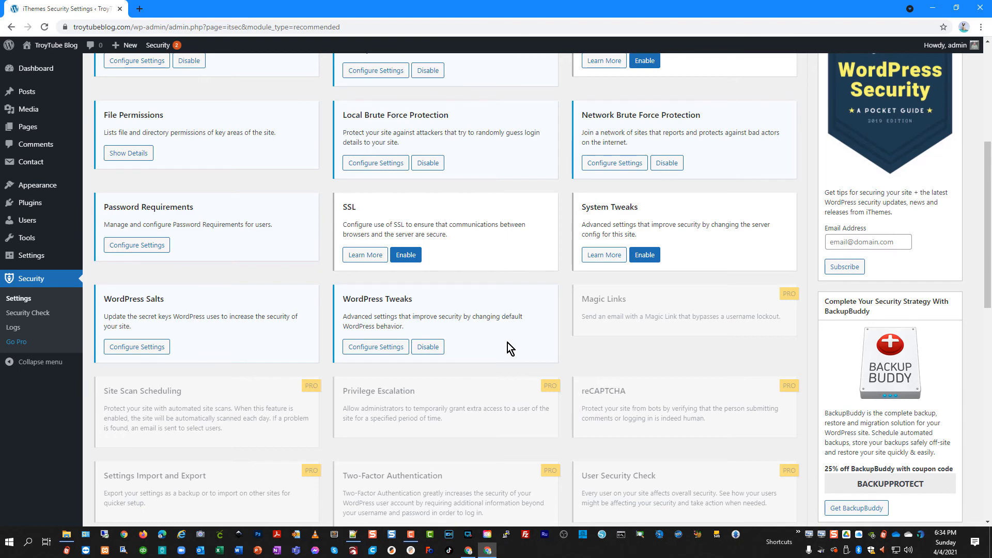
pyautogui.scroll(1, 501, 362)
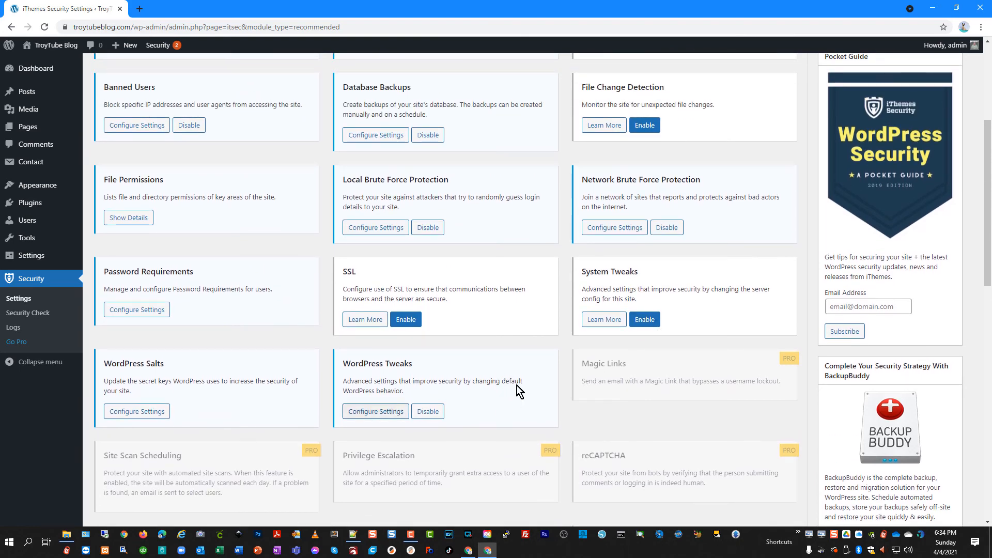
pyautogui.scroll(4, 247, 414)
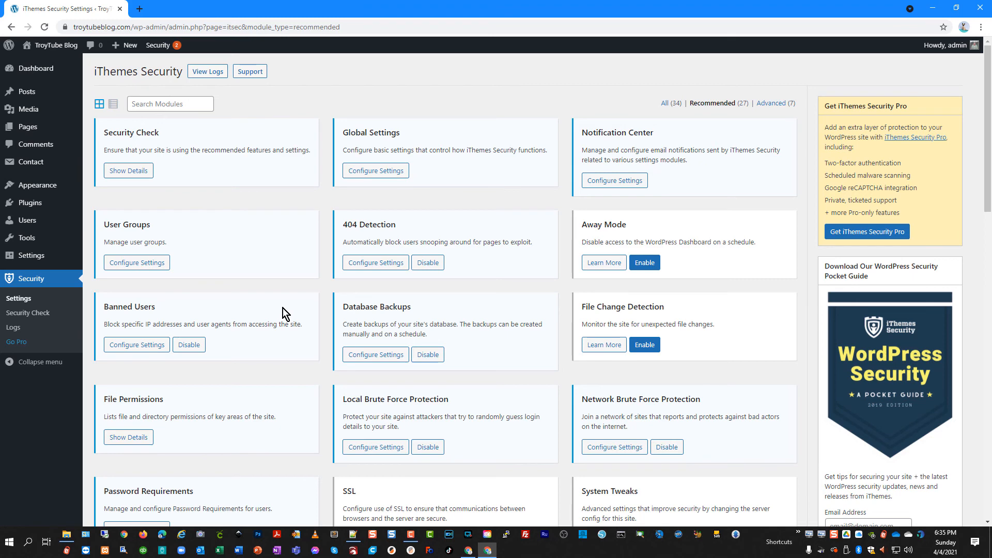
pyautogui.scroll(-2, 227, 287)
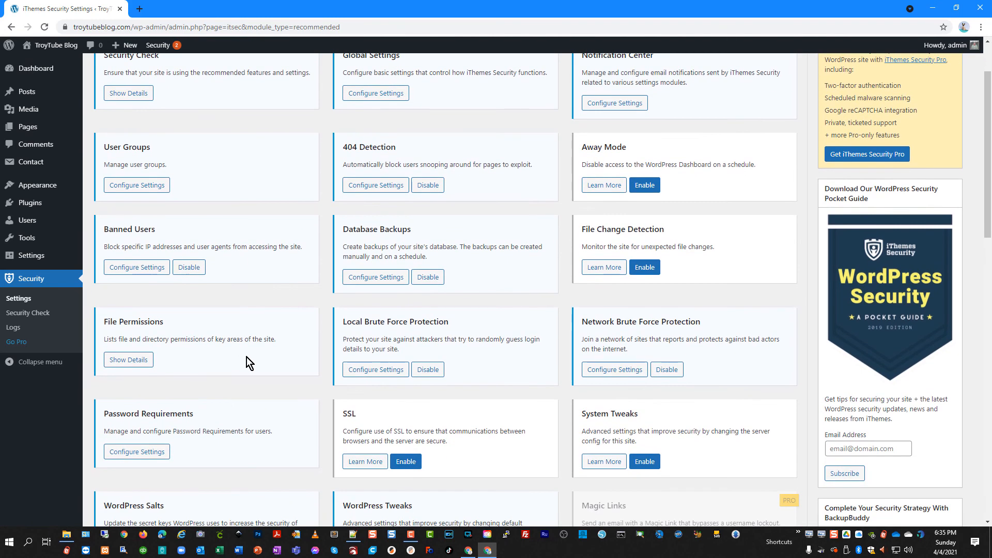
pyautogui.scroll(-2, 250, 370)
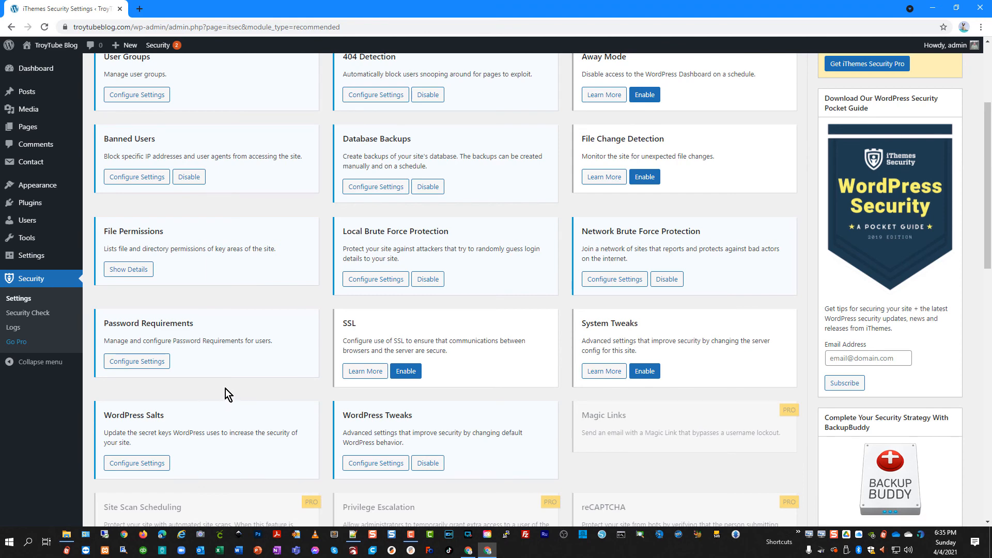
pyautogui.scroll(3, 298, 350)
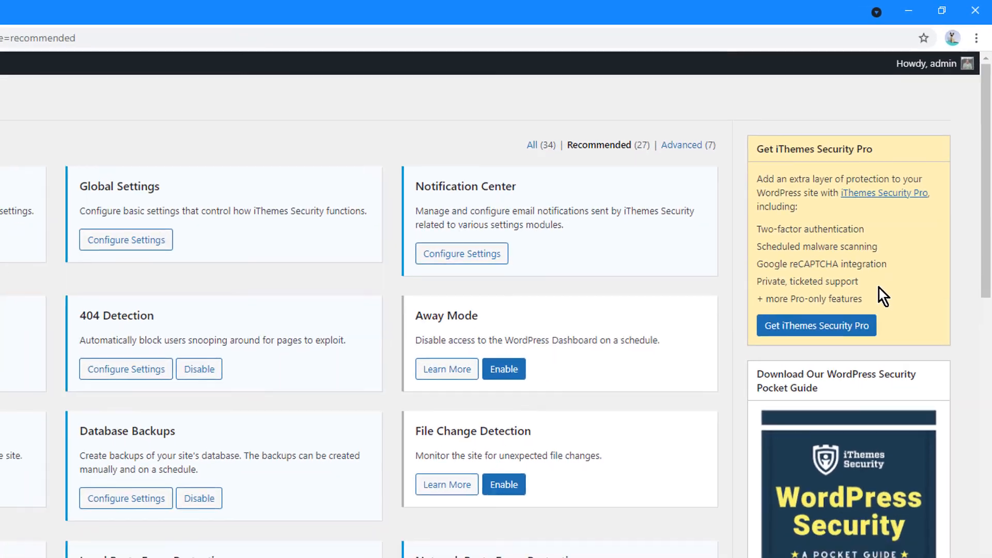
pyautogui.scroll(-3, 862, 322)
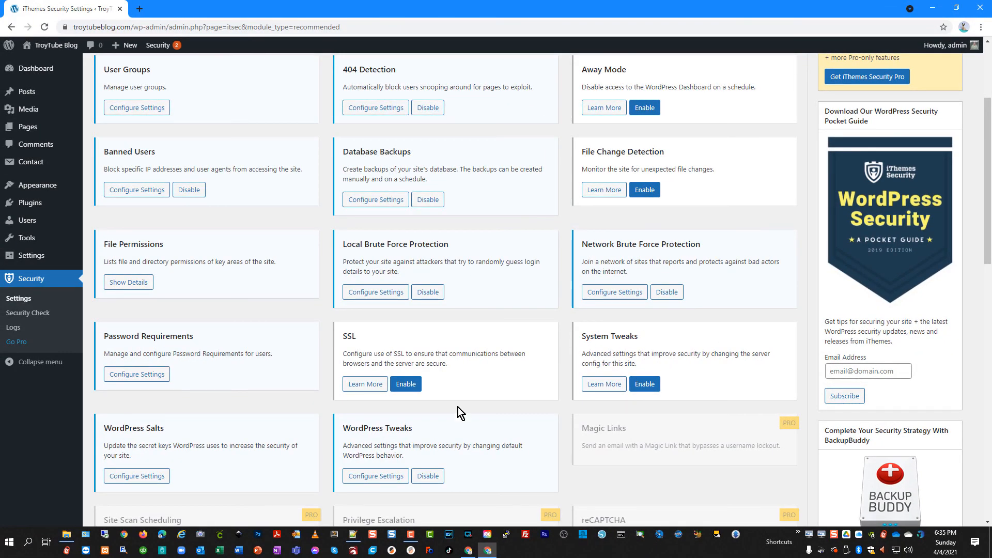